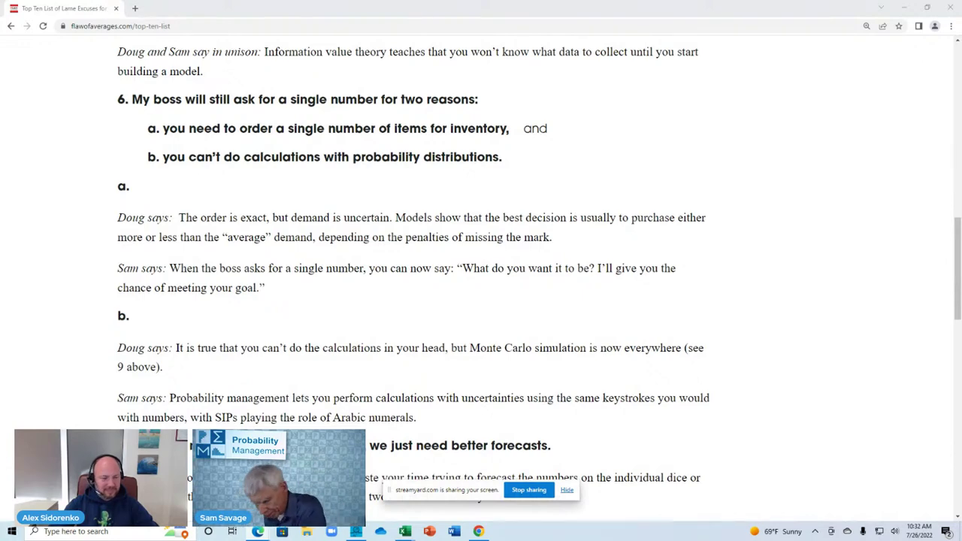
Bring the Below Projection Example Excel workbook to the front with Alt+Tab
key("alt+Tab")
key("alt+Tab")
key("alt+Tab")
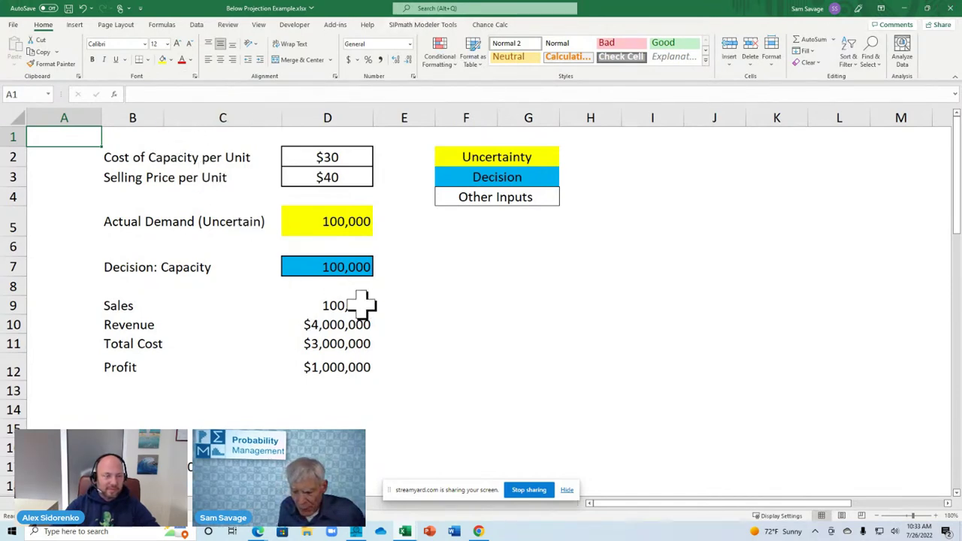
left_click(304, 221)
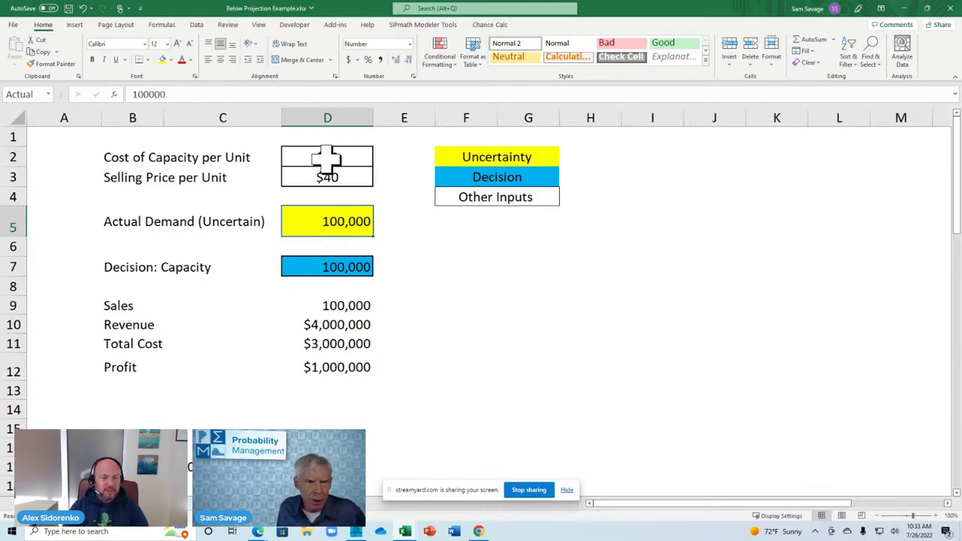
left_click(327, 156)
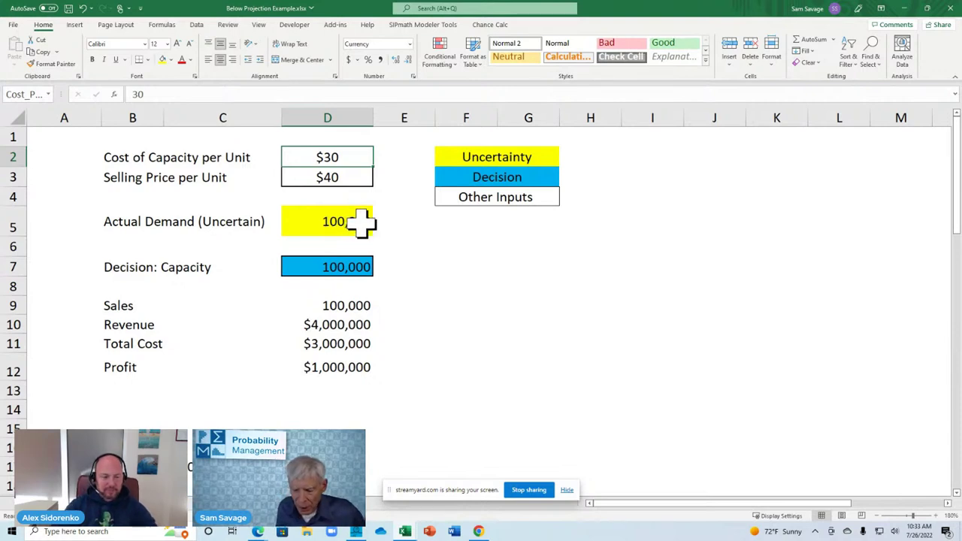
left_click(330, 178)
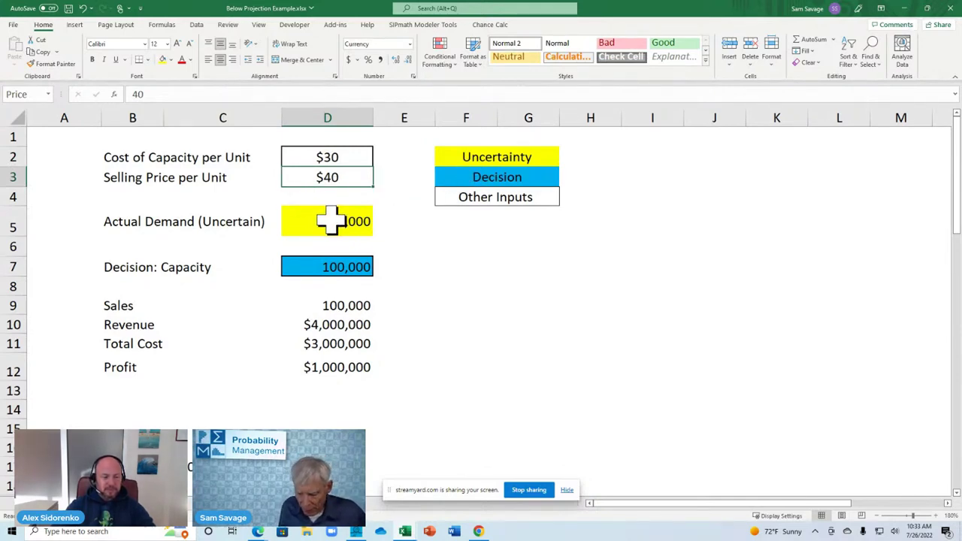
left_click(325, 269)
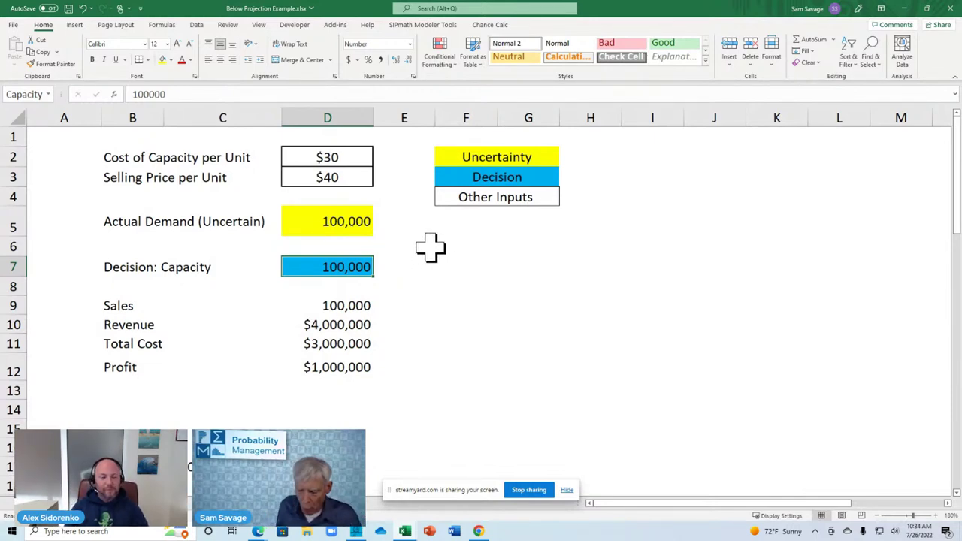
left_click(333, 222)
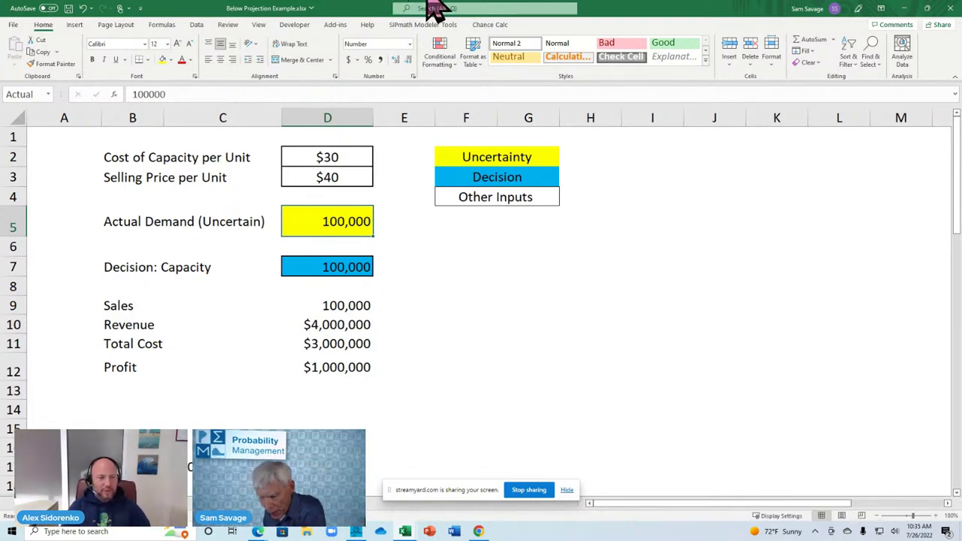
Copy the Product Demand library's link address from the Tutorial Libraries page, then return to Excel
key("alt")
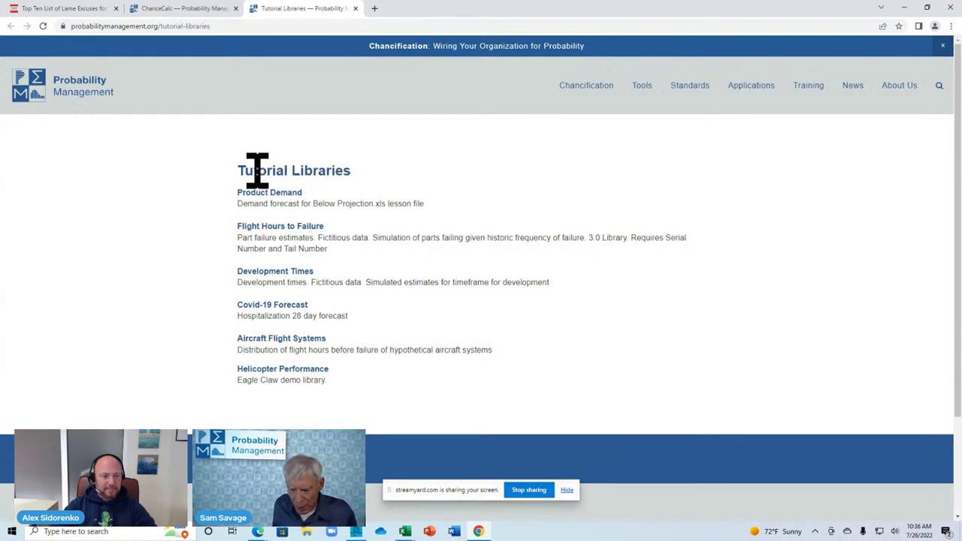
right_click(272, 195)
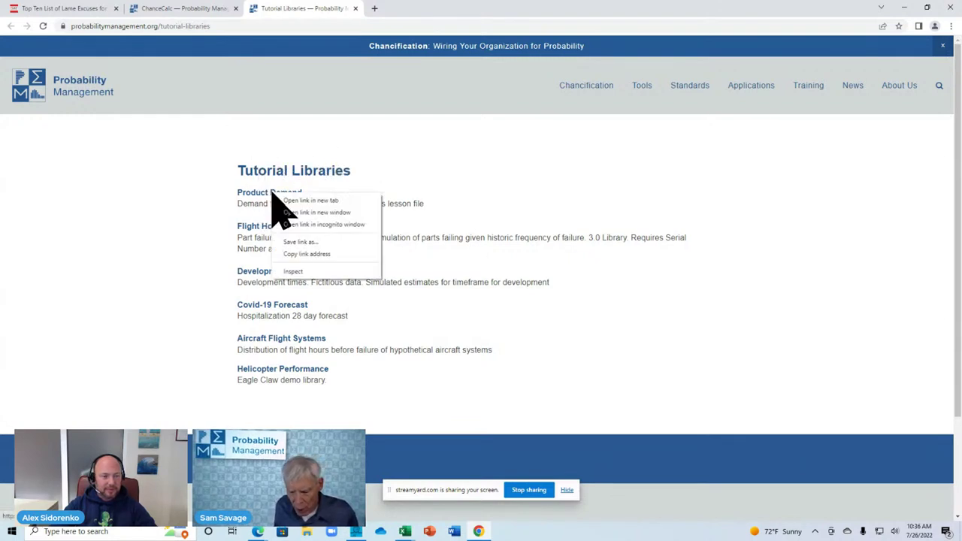
left_click(297, 254)
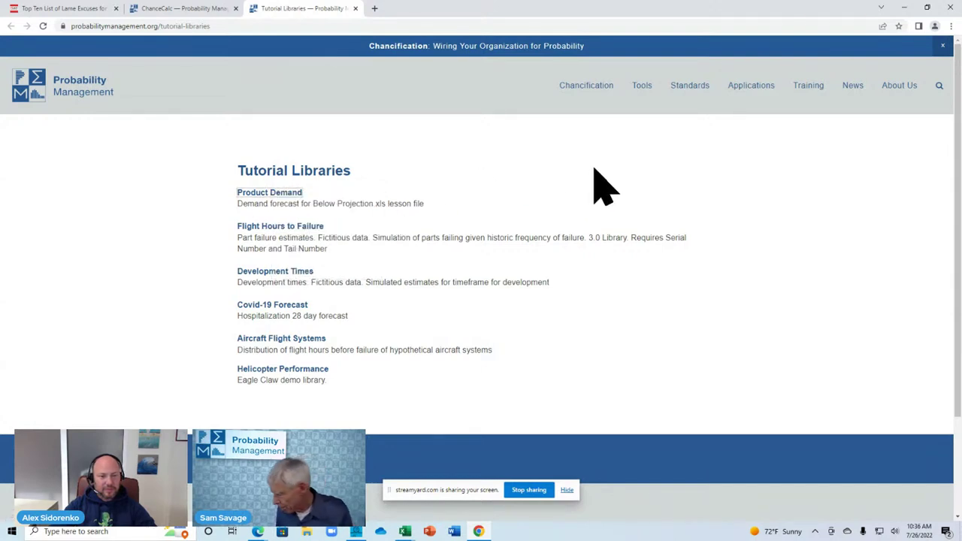
key("alt+Tab")
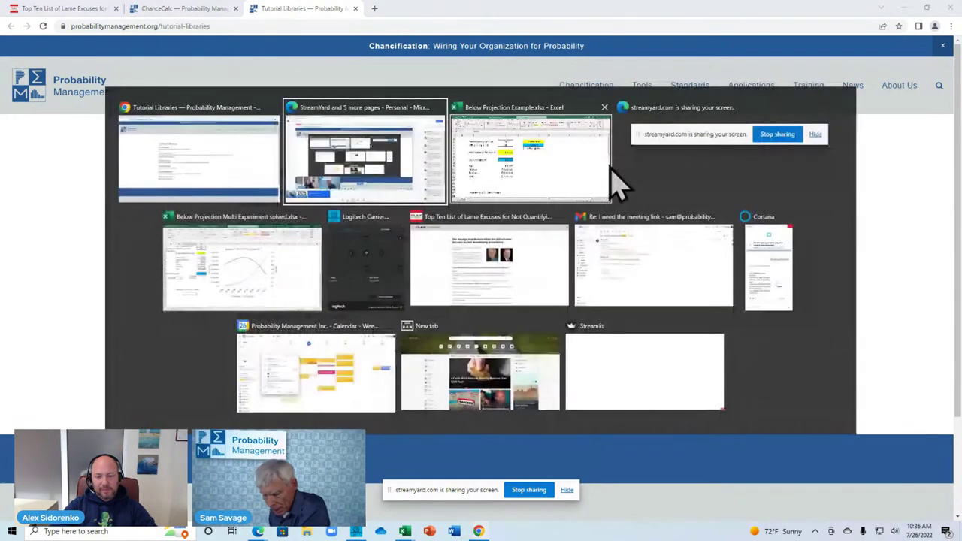
Insert the ProductDemand SIP from the clipboard library into Actual Demand cell D5
key("alt+Tab")
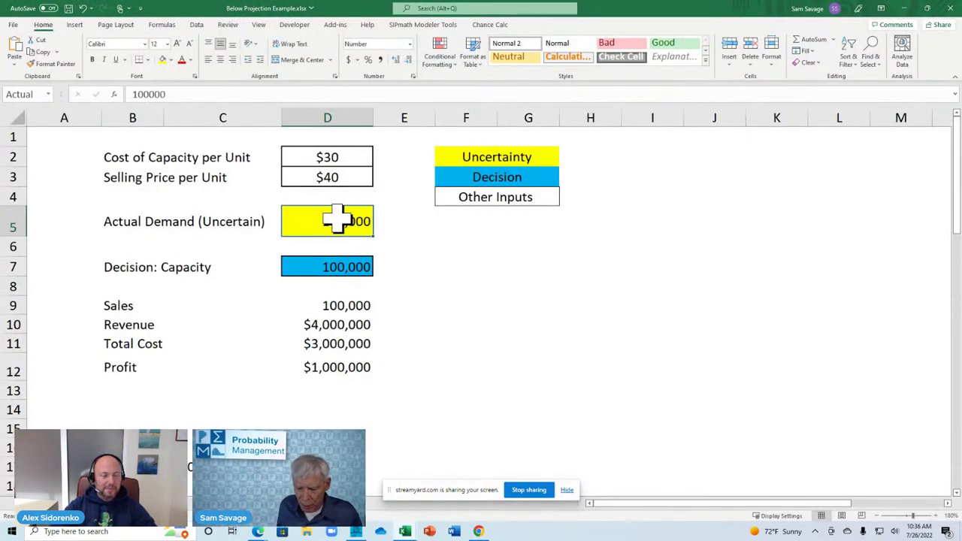
left_click(492, 24)
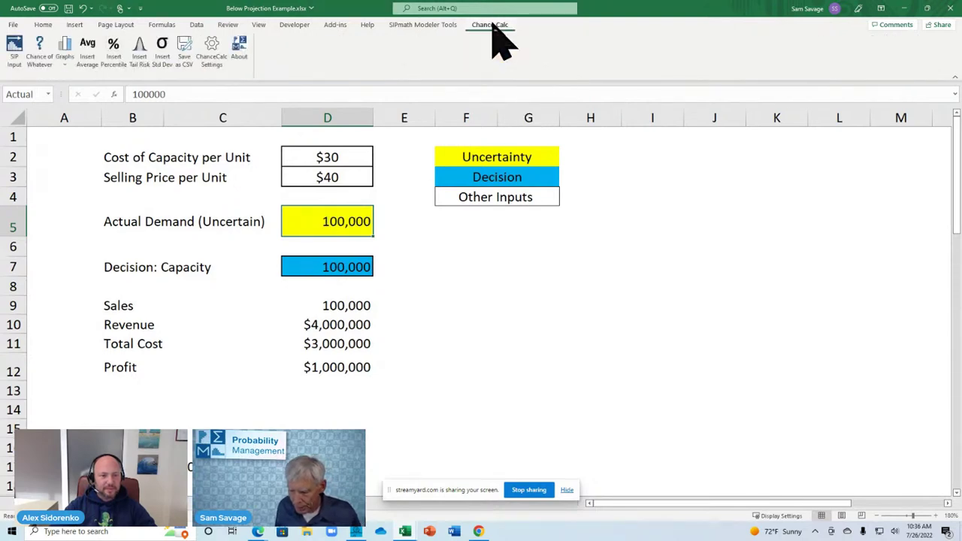
left_click(13, 50)
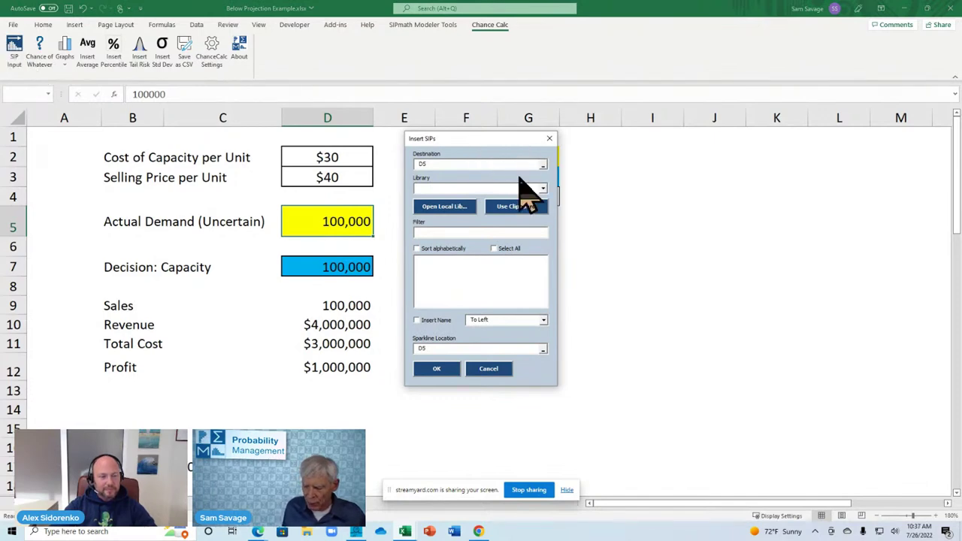
left_click(504, 206)
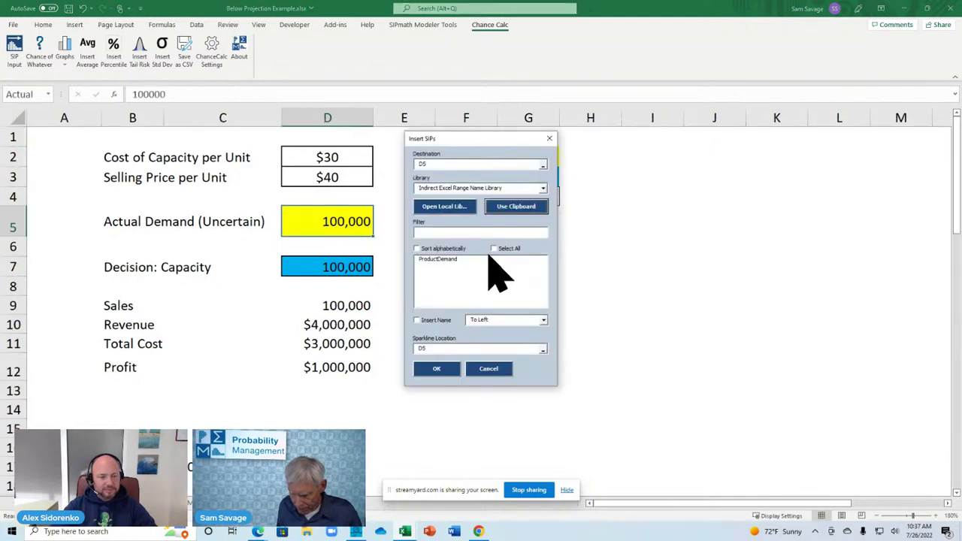
left_click(430, 259)
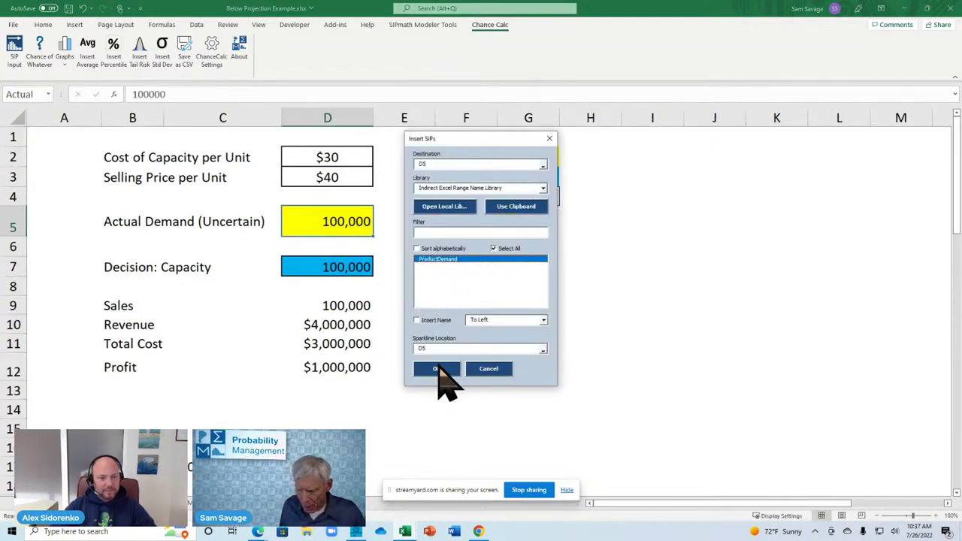
left_click(438, 368)
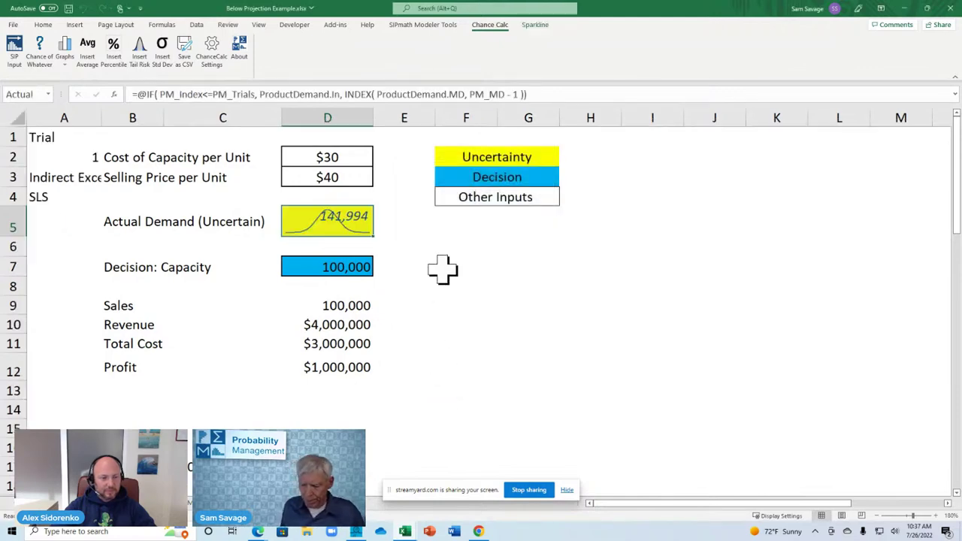
Set the trial number in A2 to 9 and check the Profit formula in D12 (-$325,520)
left_click(398, 152)
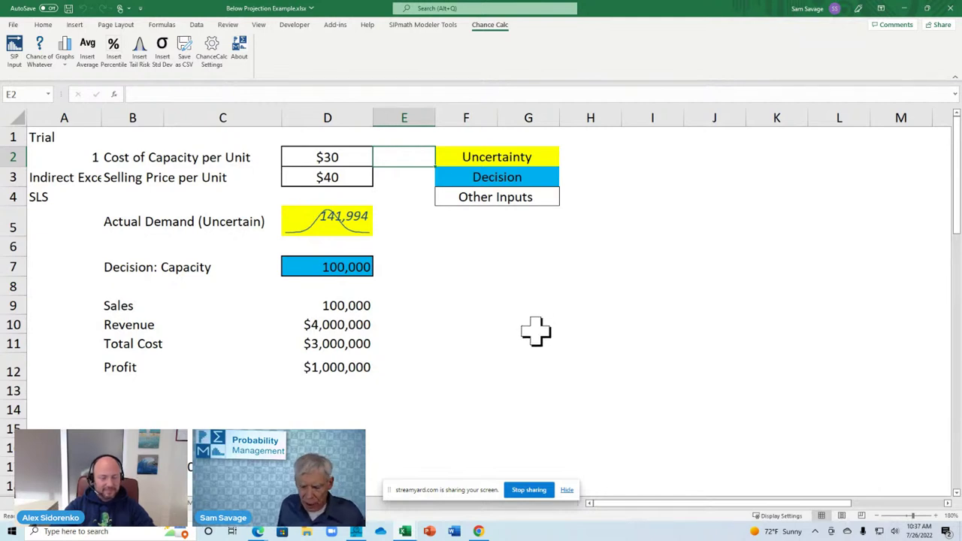
left_click(75, 156)
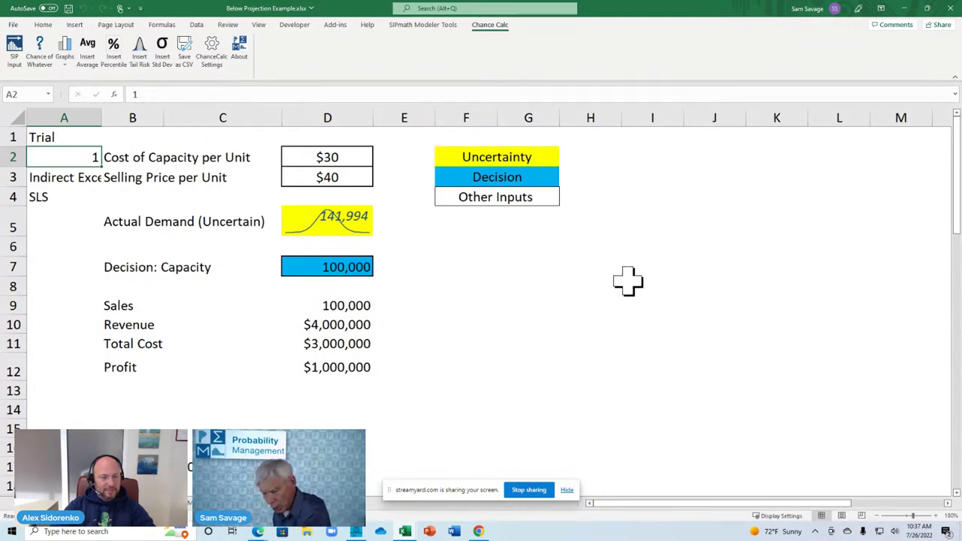
type("2")
key("ctrl+Return")
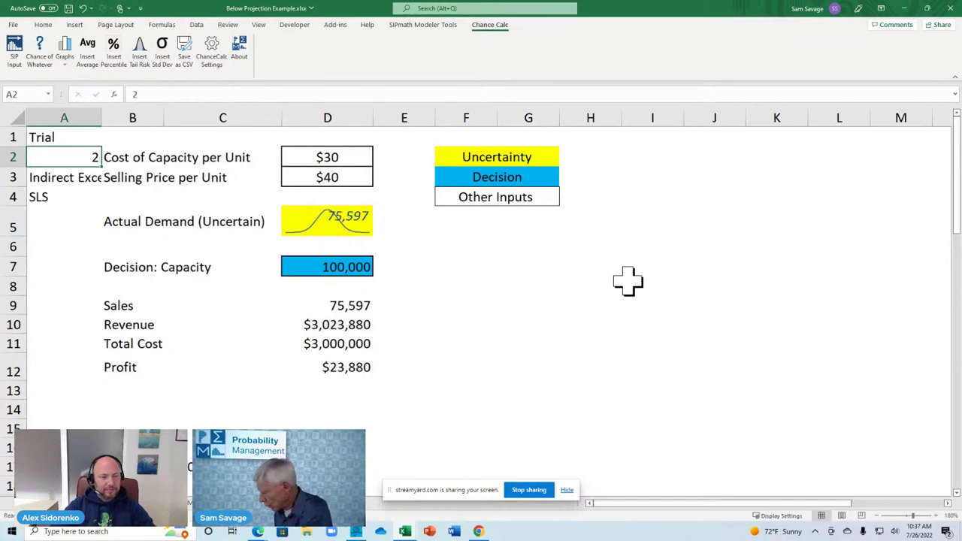
type("3")
key("ctrl+Return")
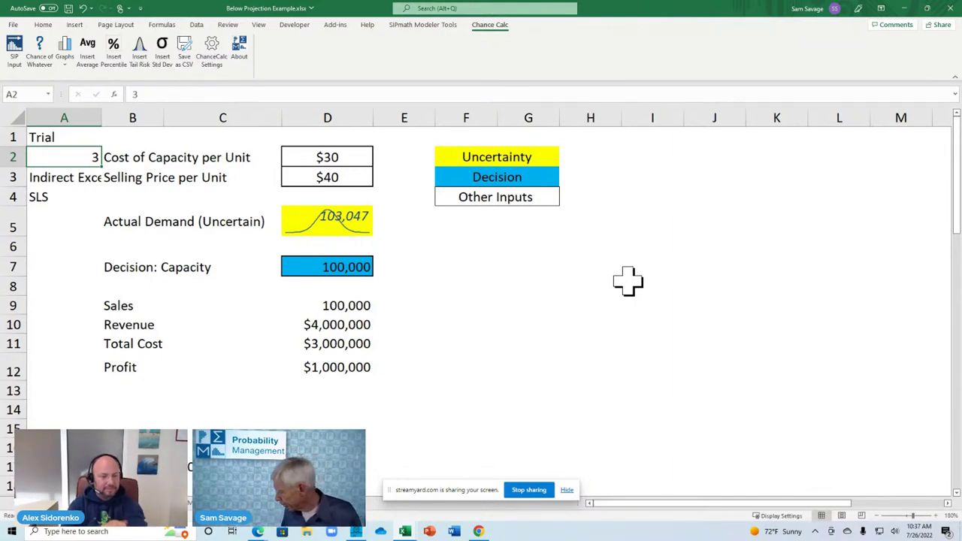
type("9")
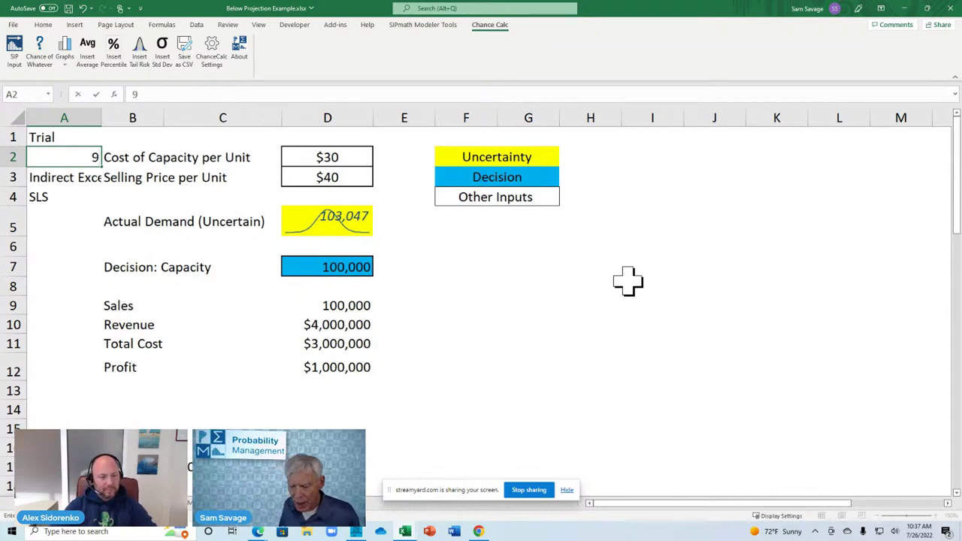
key("Return")
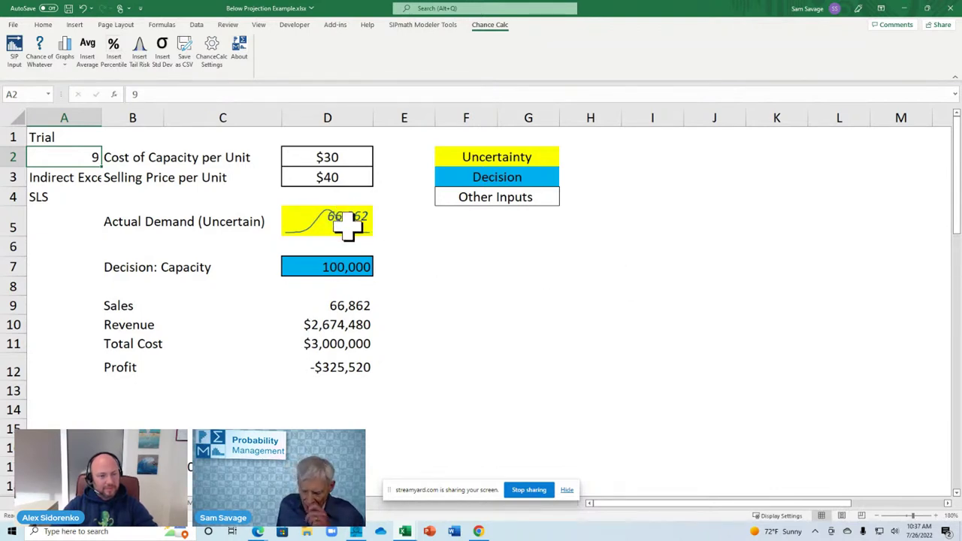
left_click(328, 366)
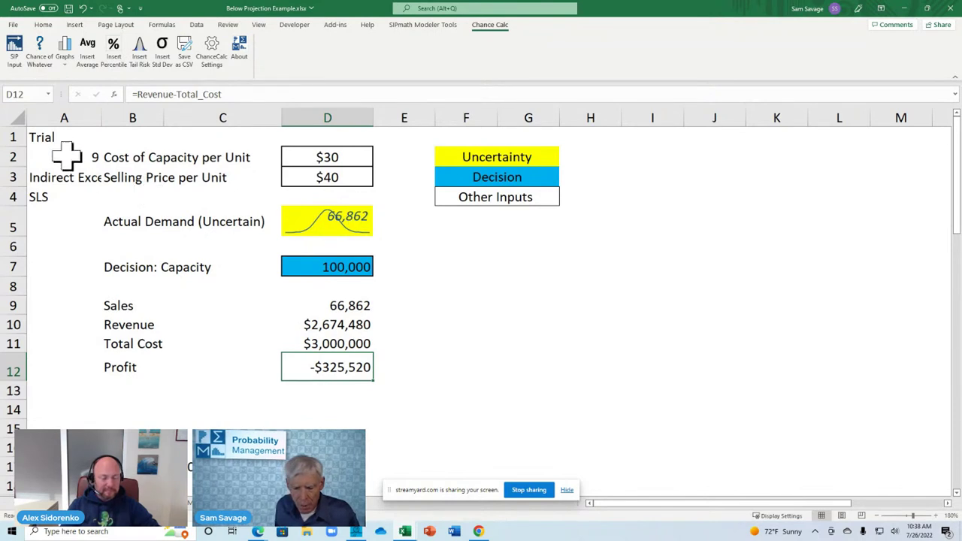
left_click(47, 136)
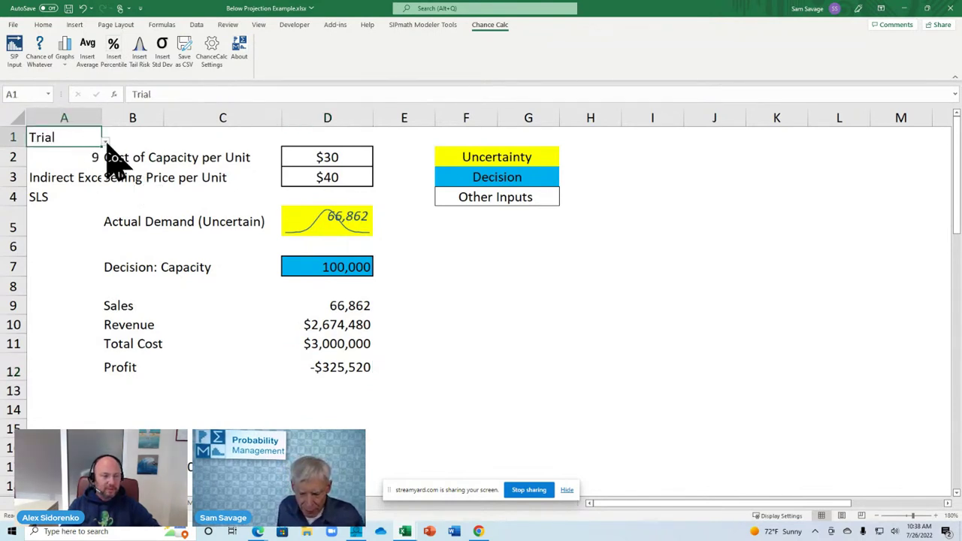
Choose Average in the A1 trial dropdown to show average demand and profit
left_click(106, 142)
left_click(23, 165)
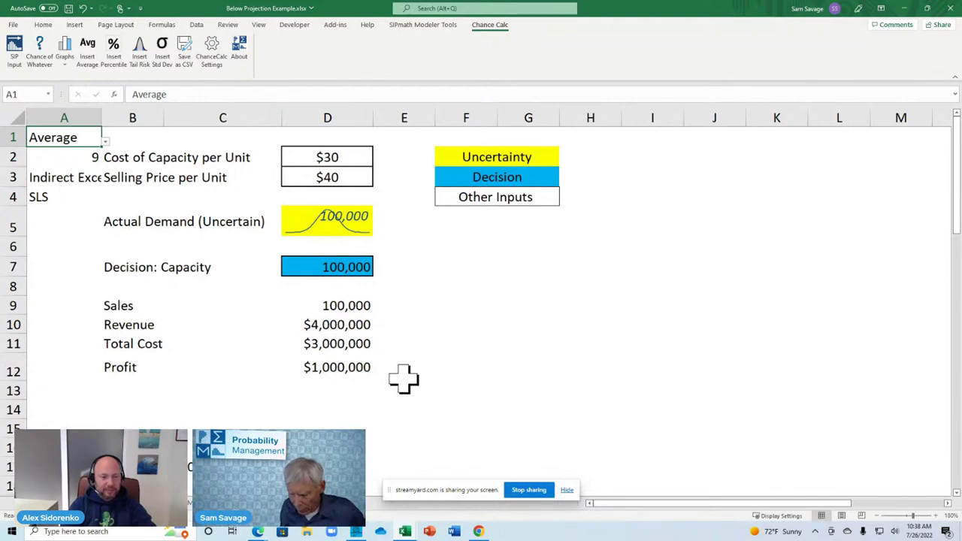
Enter the >= operator in E12 and the 1000000 target in F12
left_click(404, 372)
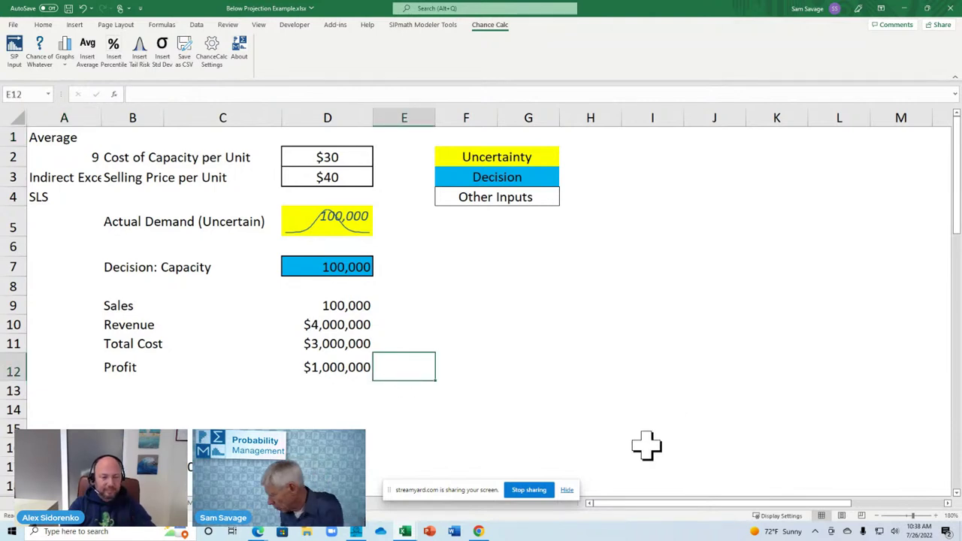
type(">=")
key("Tab")
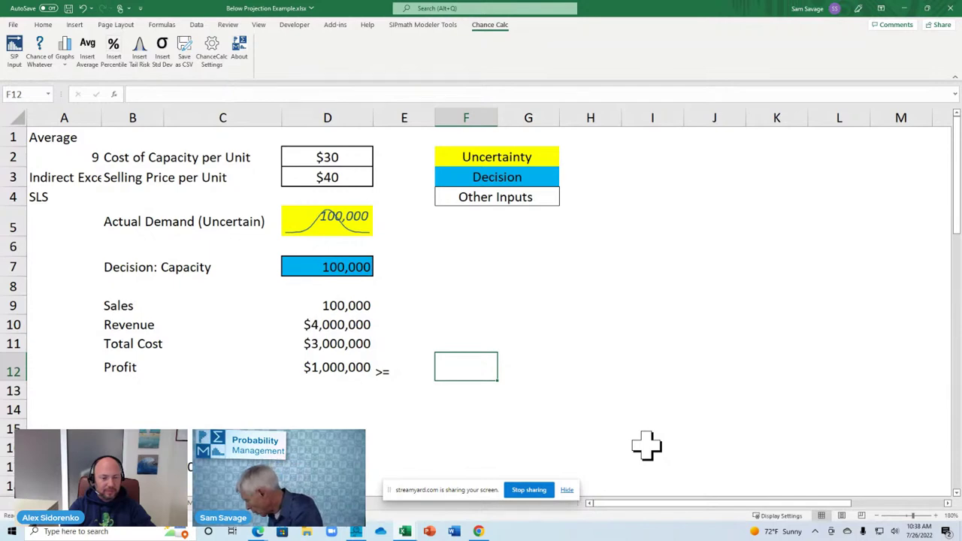
type("1000000")
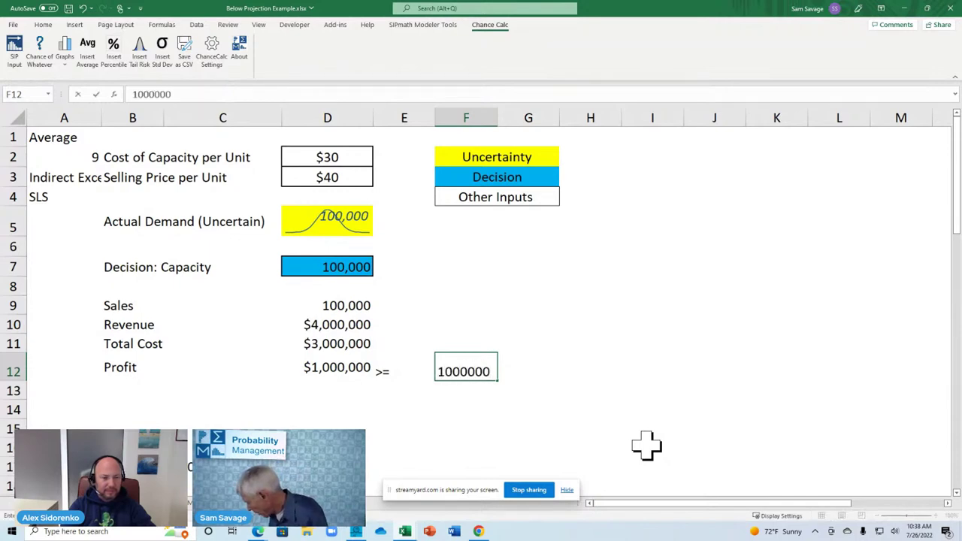
key("ctrl+Return")
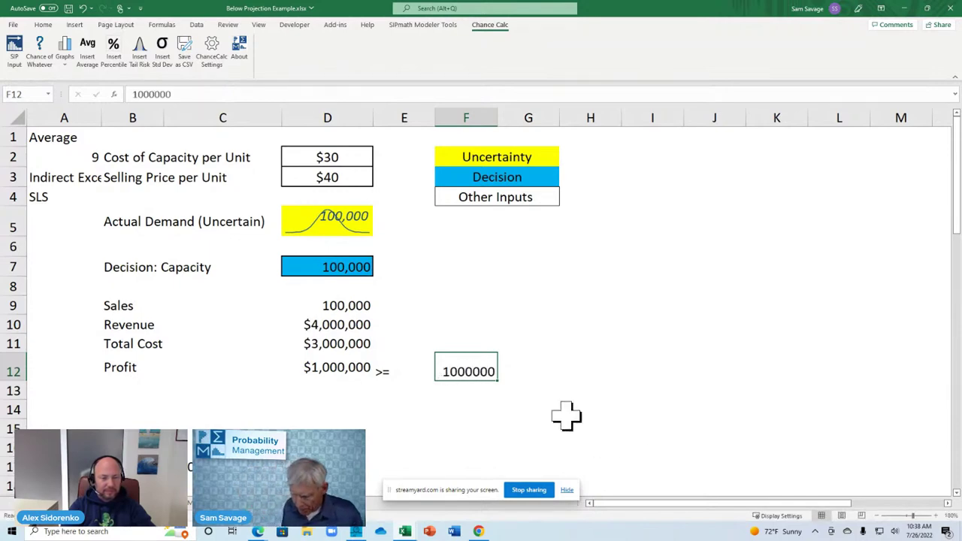
Add a Chance of Whatever formula in G12 using D12, E12 and F12, giving 50%
left_click(519, 367)
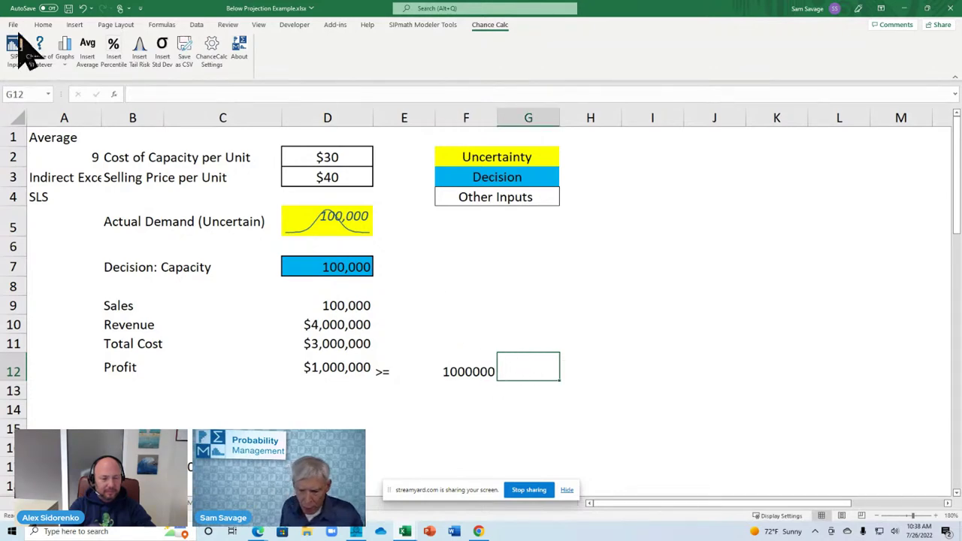
left_click(39, 49)
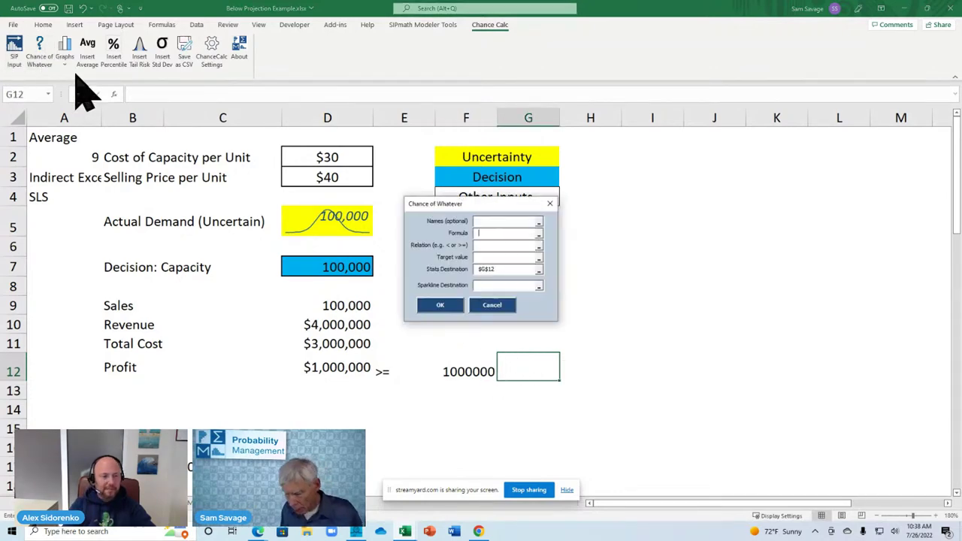
left_click(332, 373)
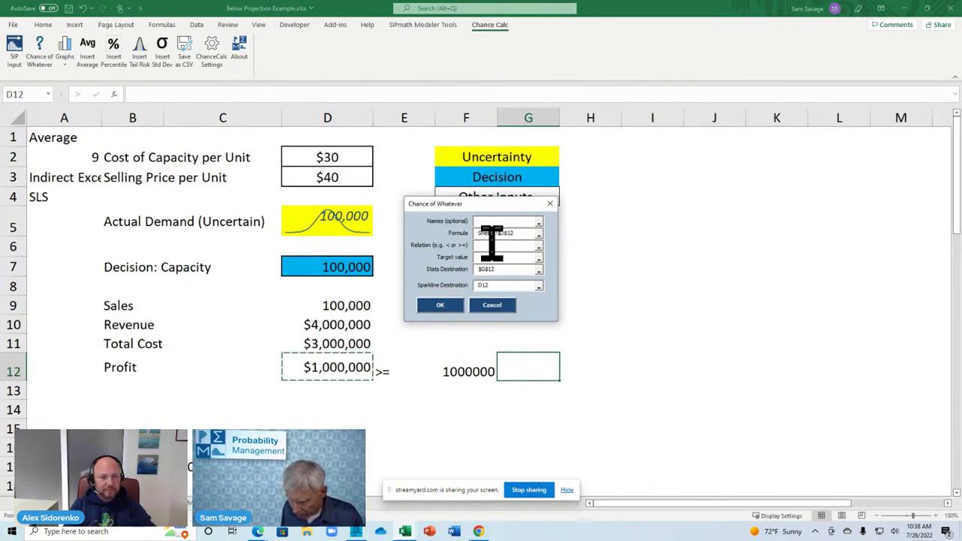
left_click(397, 368)
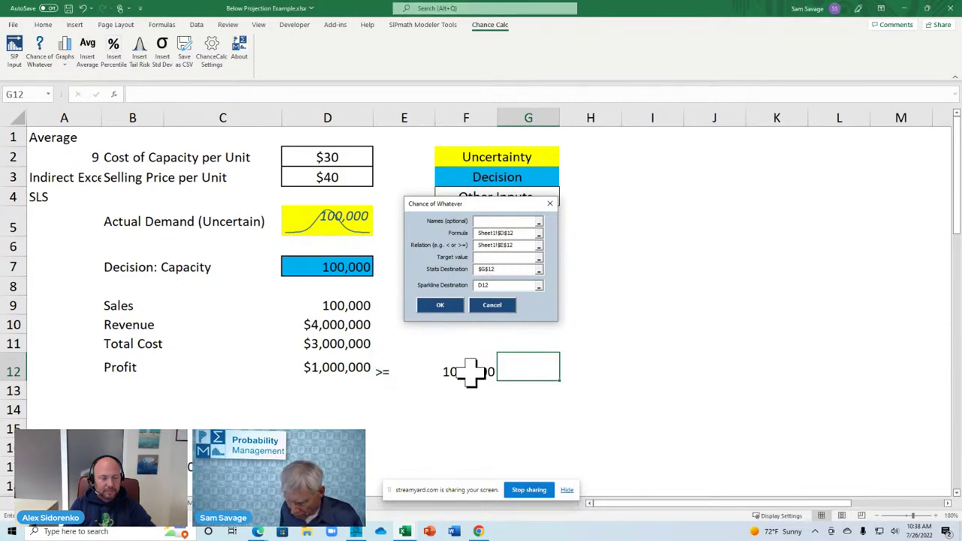
left_click(466, 369)
left_click(442, 306)
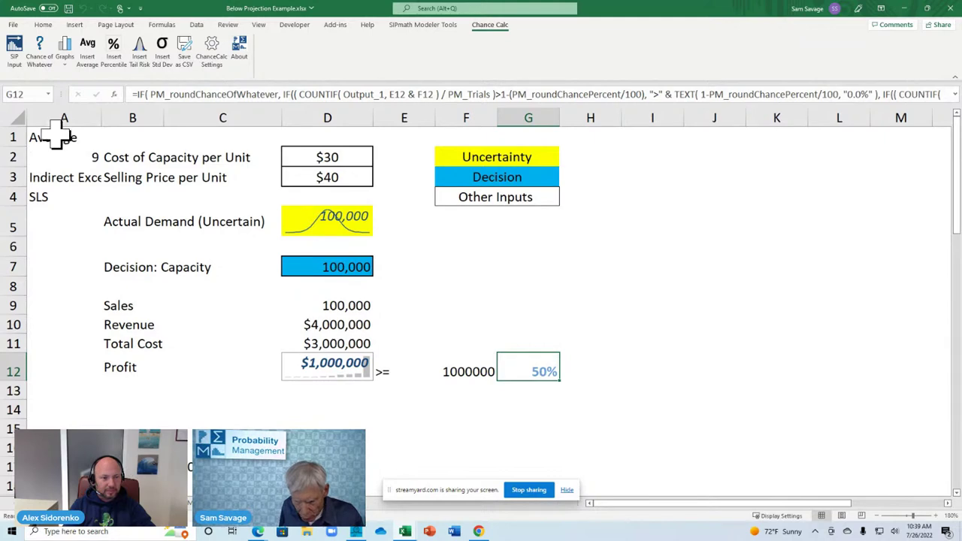
Switch A1 back to Trial and step the A2 trial number to 1 (demand 141,994)
left_click(58, 139)
left_click(106, 142)
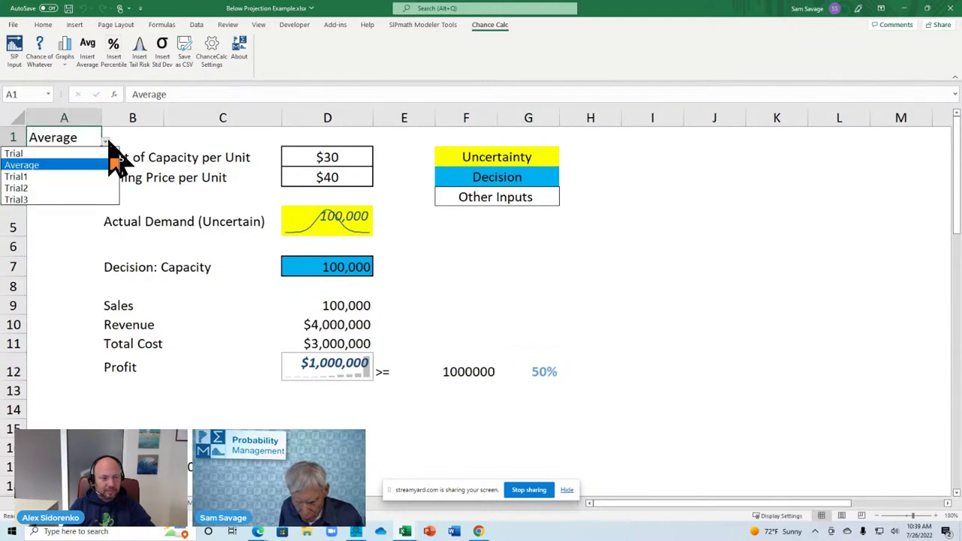
left_click(75, 153)
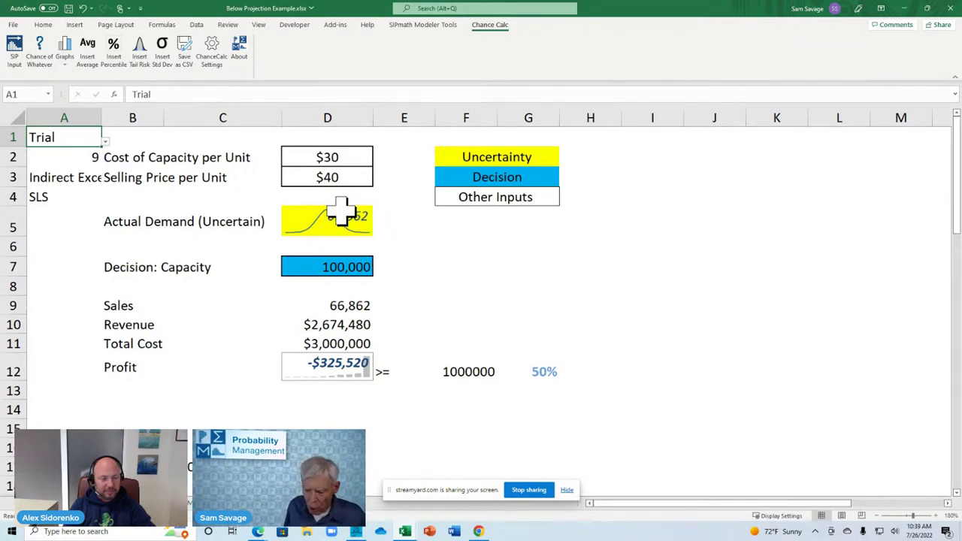
left_click(82, 154)
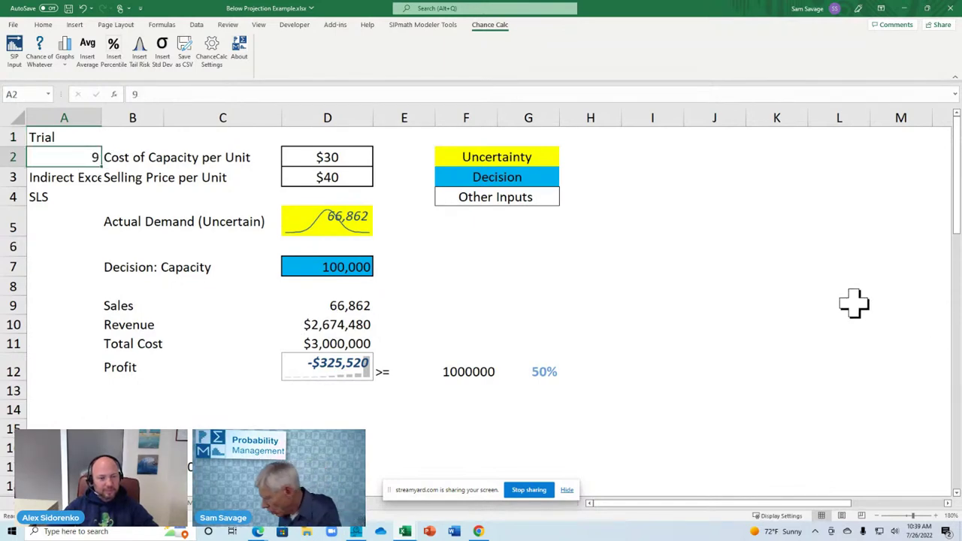
key("ctrl+z")
key("ctrl+y")
key("ctrl+z")
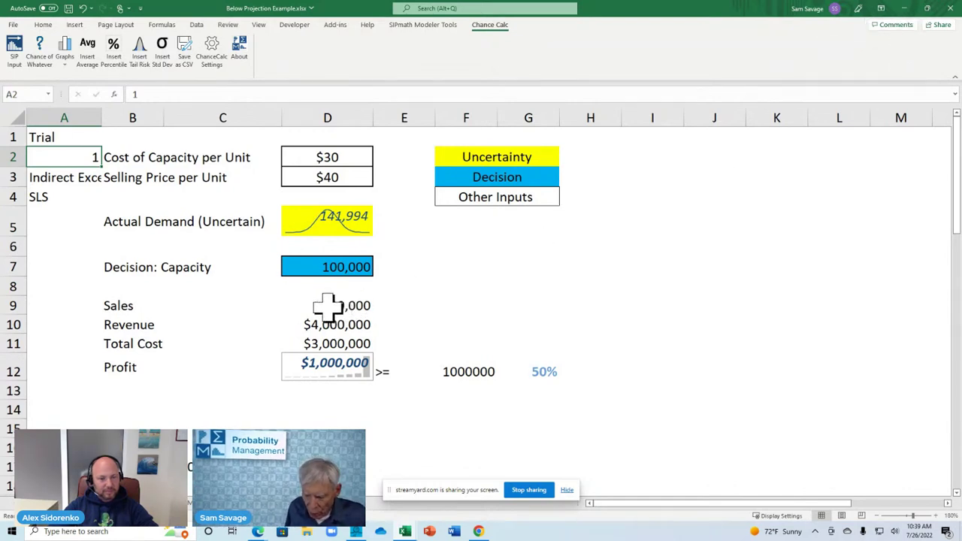
left_click(329, 306)
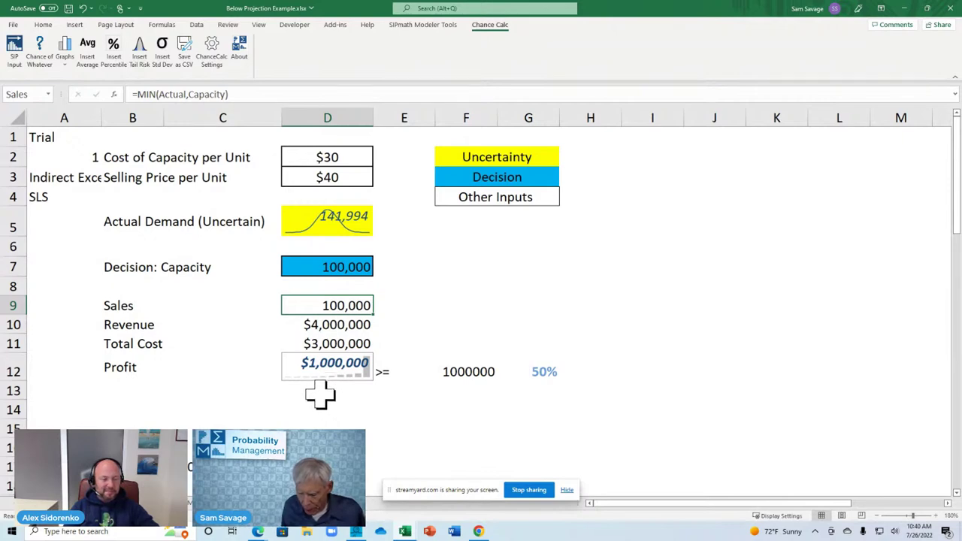
Insert an average of profit D12 into D13, showing $601,147
left_click(320, 391)
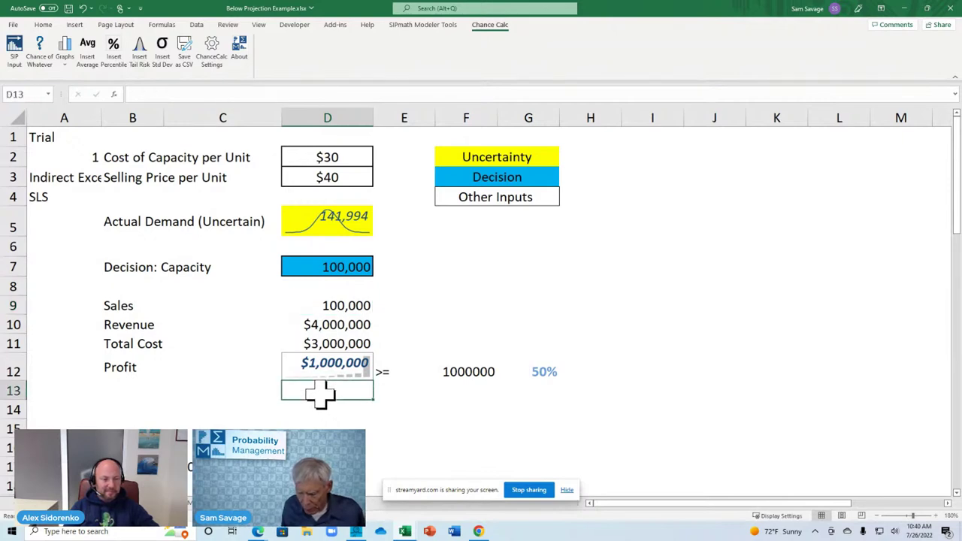
left_click(93, 45)
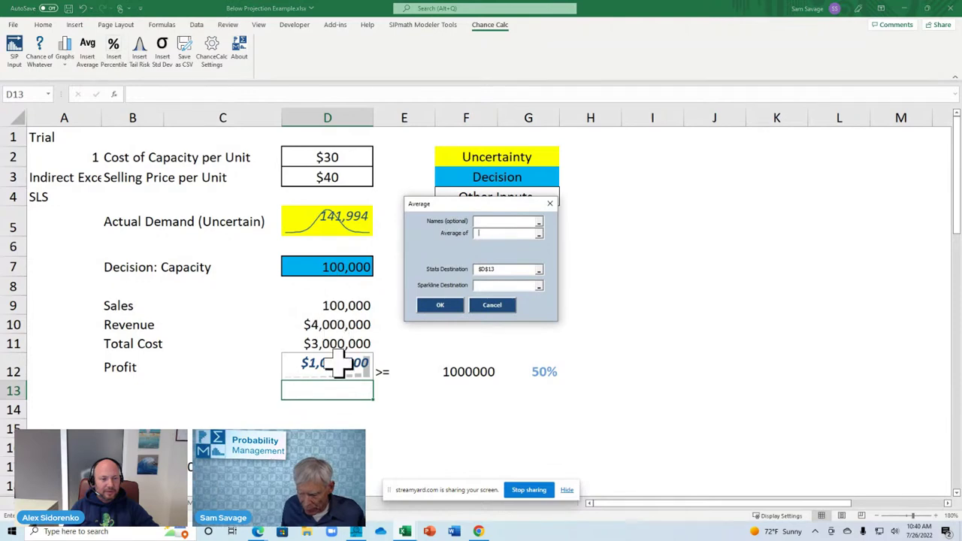
left_click(338, 366)
left_click(440, 305)
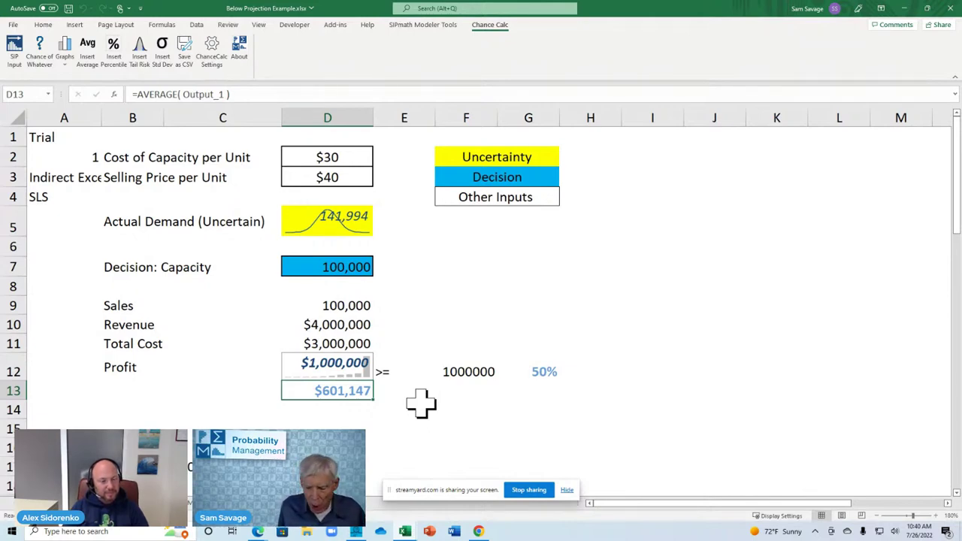
left_click(64, 158)
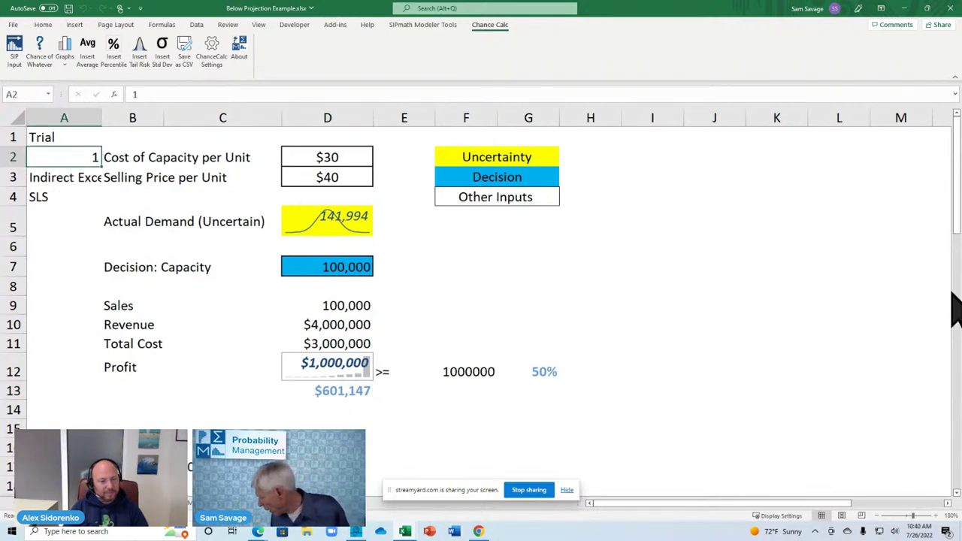
Show trial 9 and change the G12 test to profit < 0, giving a 16% chance
type("9")
key("ctrl+Return")
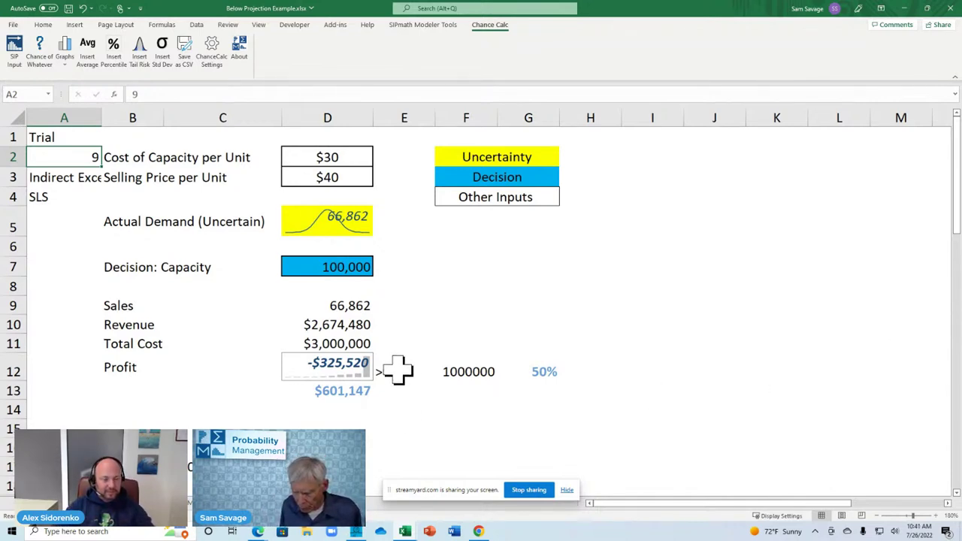
left_click(397, 368)
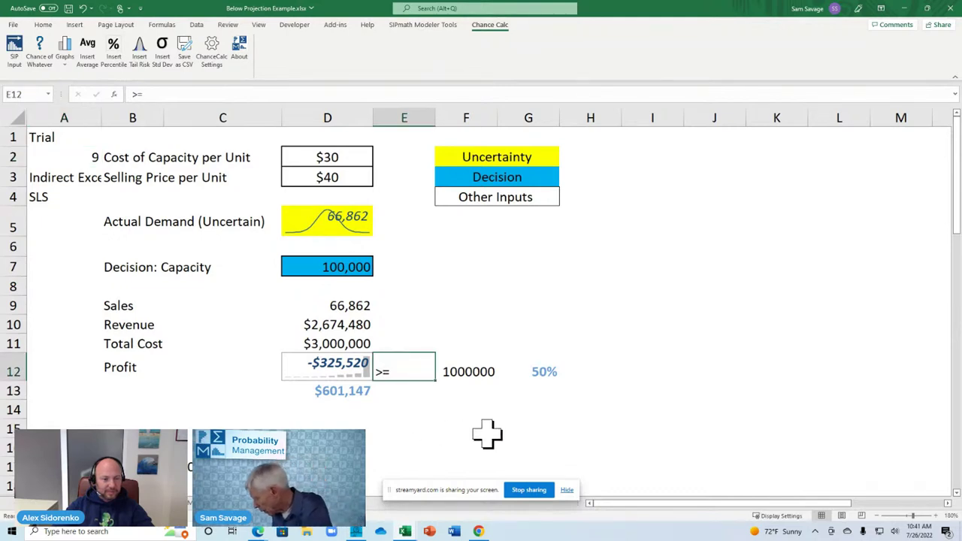
type("<")
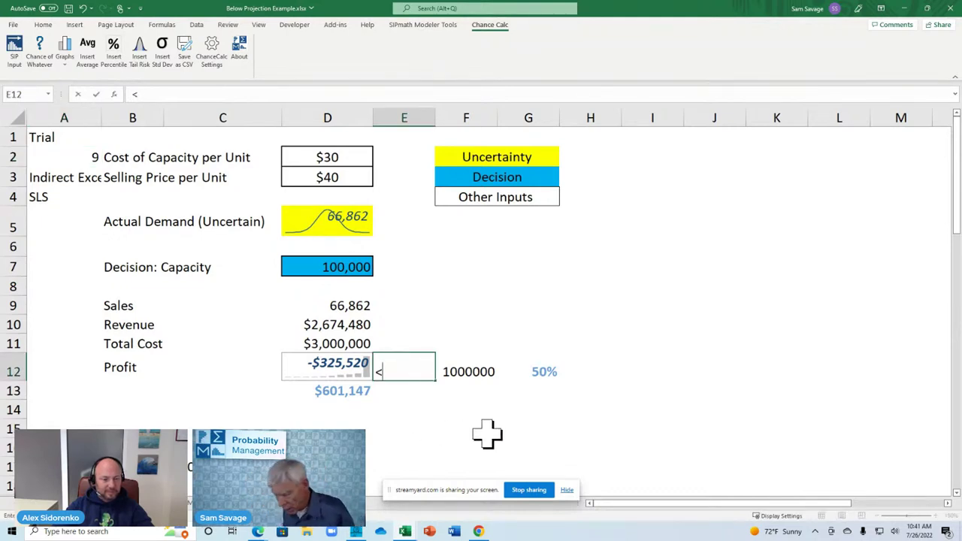
key("Tab")
type("0")
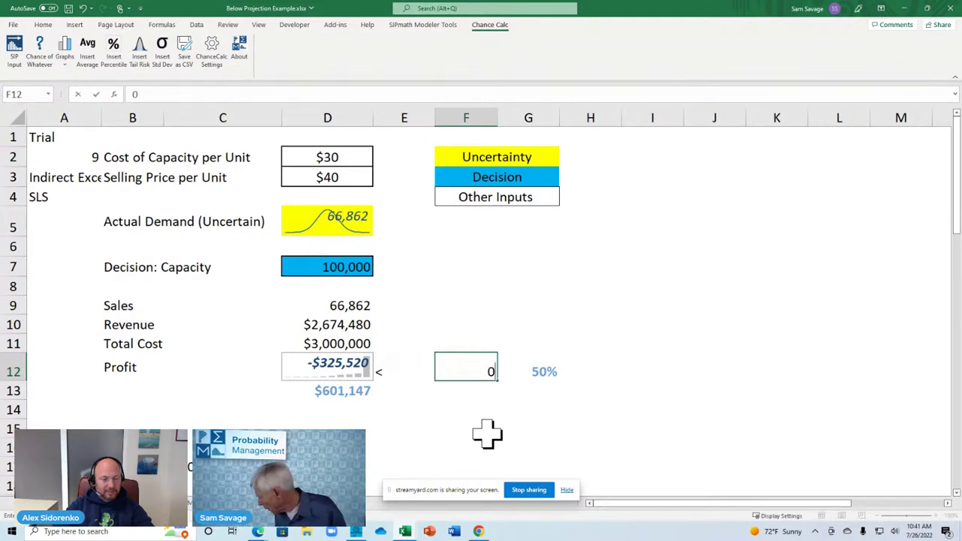
key("Return")
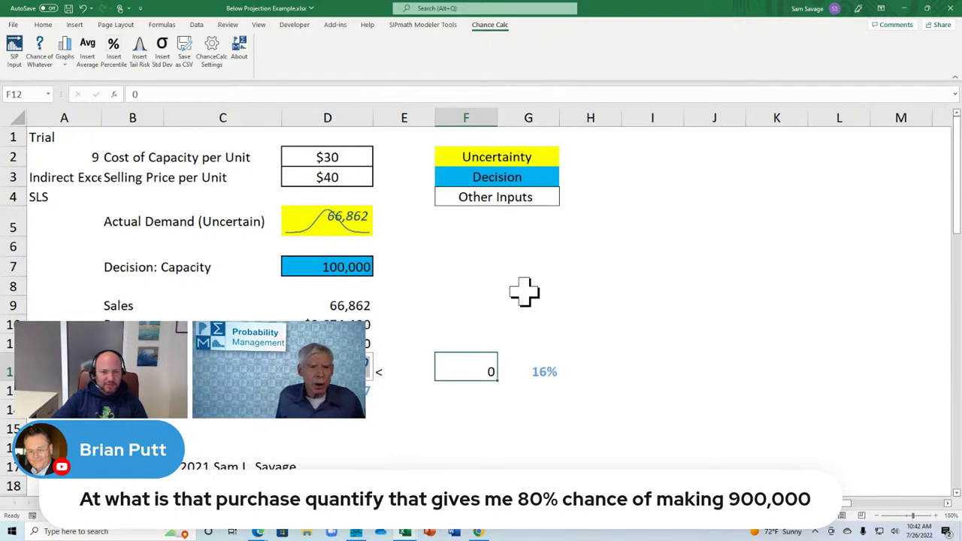
left_click(452, 284)
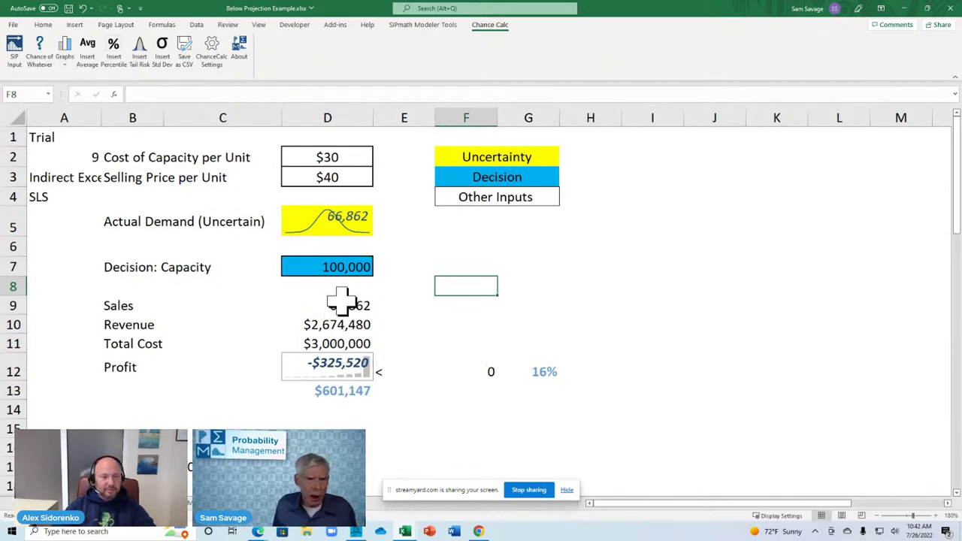
left_click(313, 264)
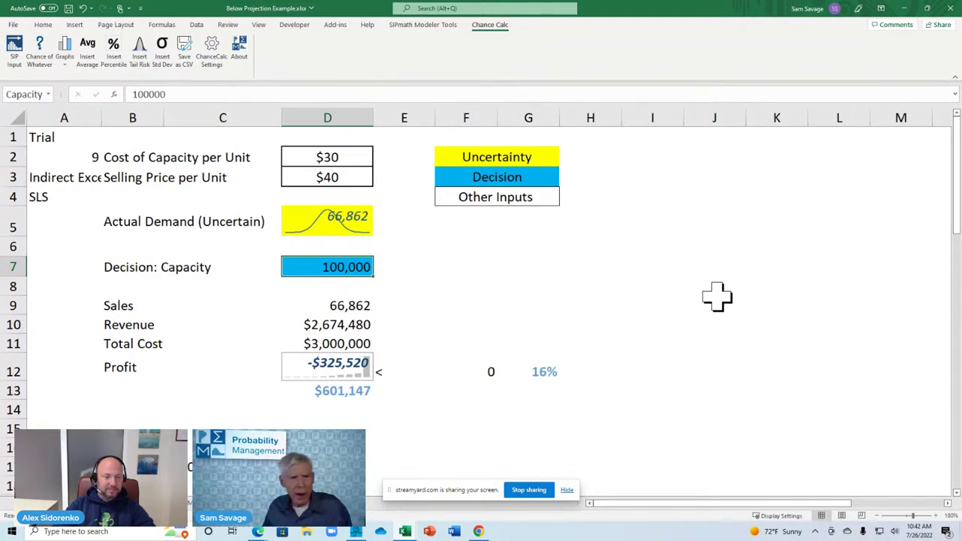
Try 120,000 capacity in D7 (35% loss chance, $279,882 average), then undo to 100,000
type("120000")
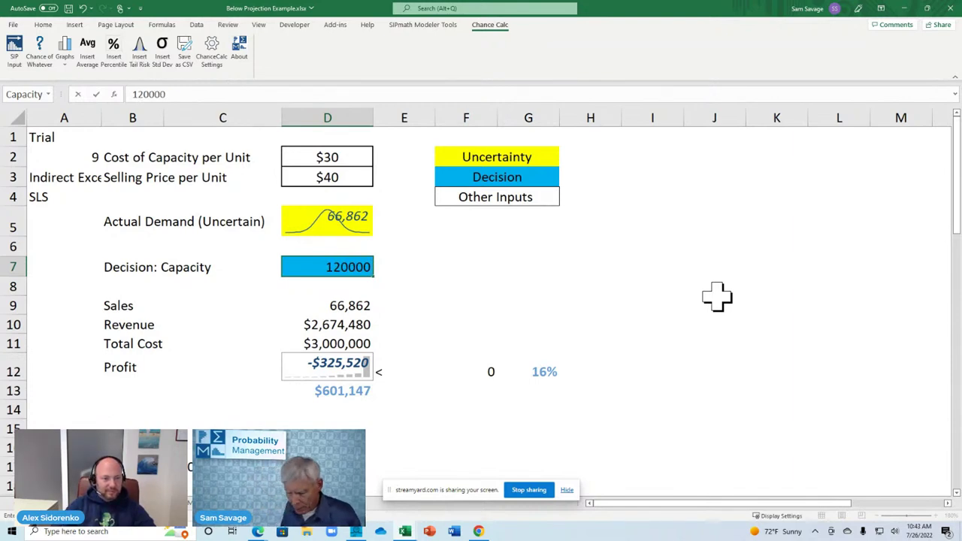
key("ctrl+Return")
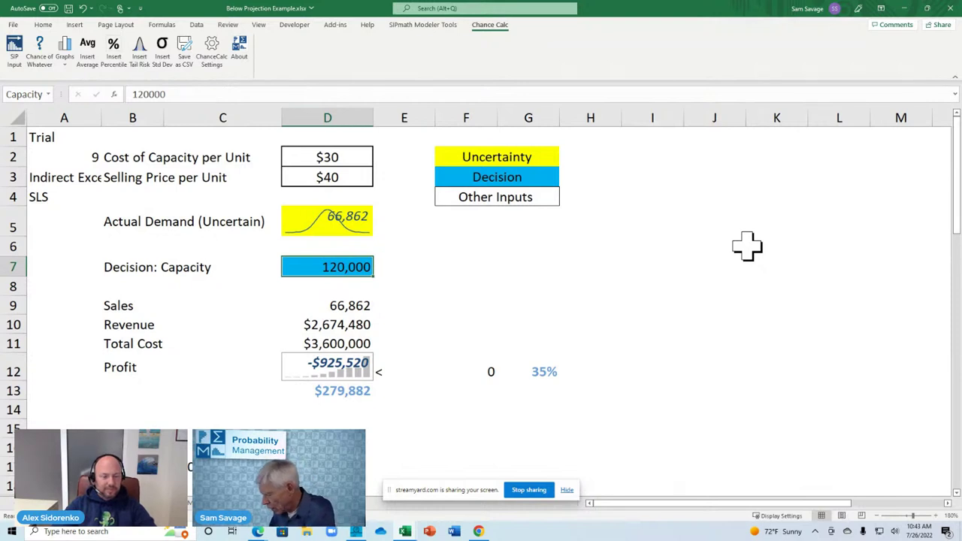
key("ctrl+z")
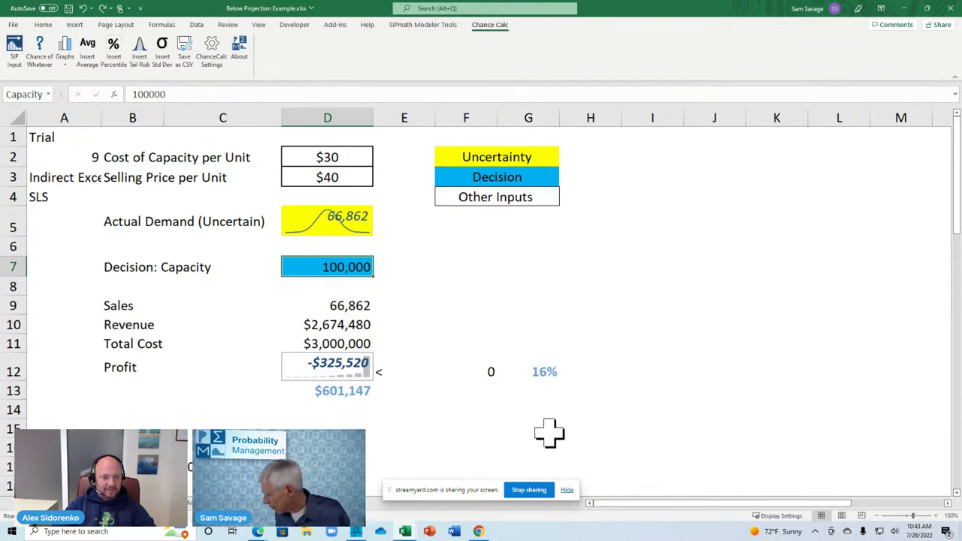
Enter a capacity of 80,000 in D7, giving $679,882 average profit and 6% chance of loss
type("8")
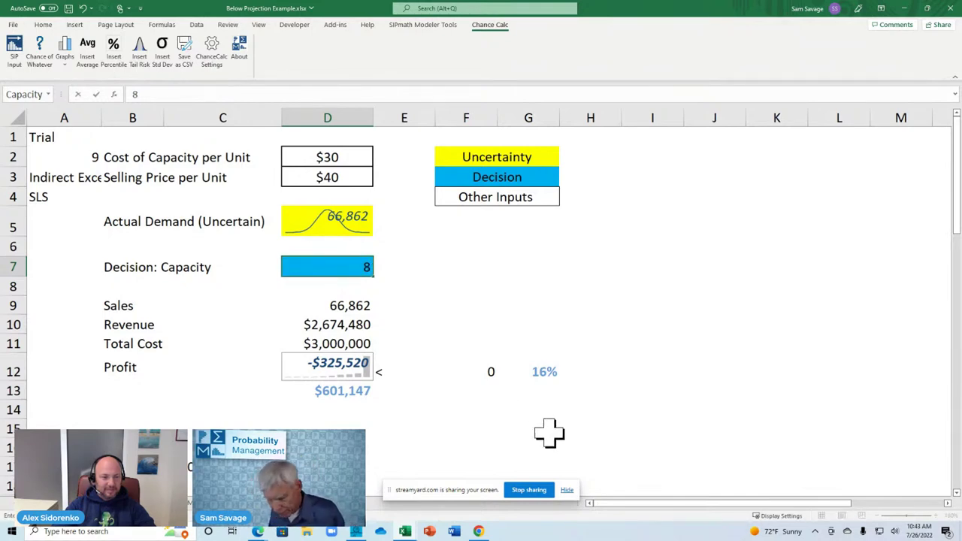
type("0000")
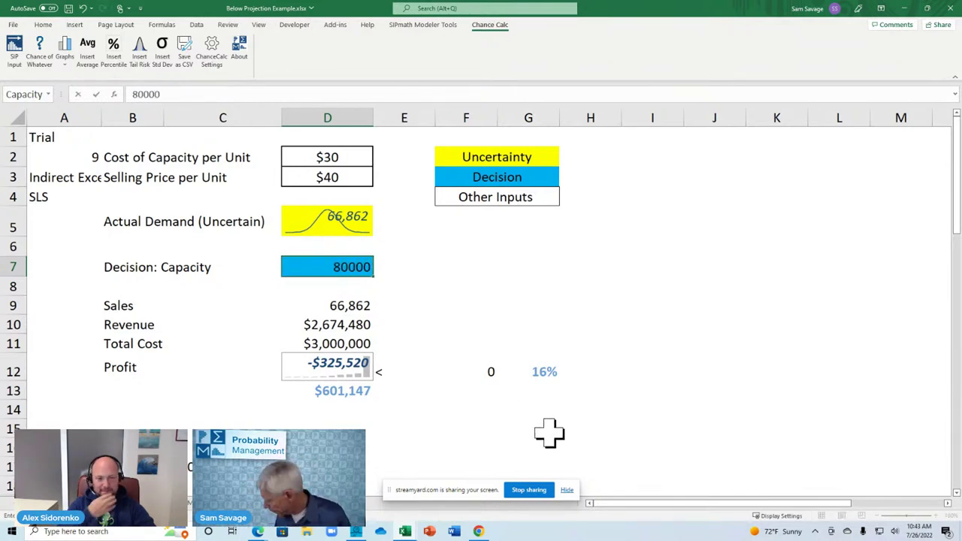
key("ctrl+Return")
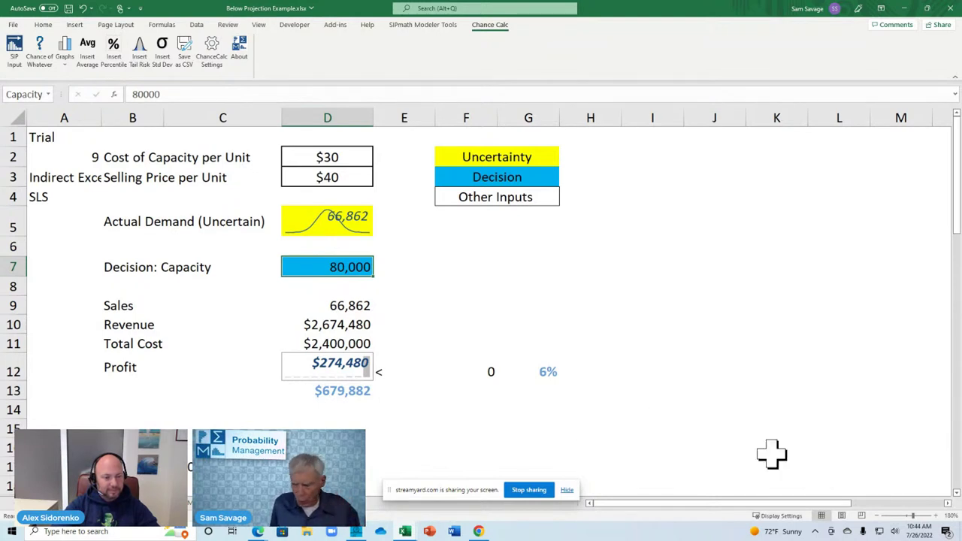
Close Below Projection Example.xlsx without saving and switch to the Multi Experiment solved workbook
left_click(949, 15)
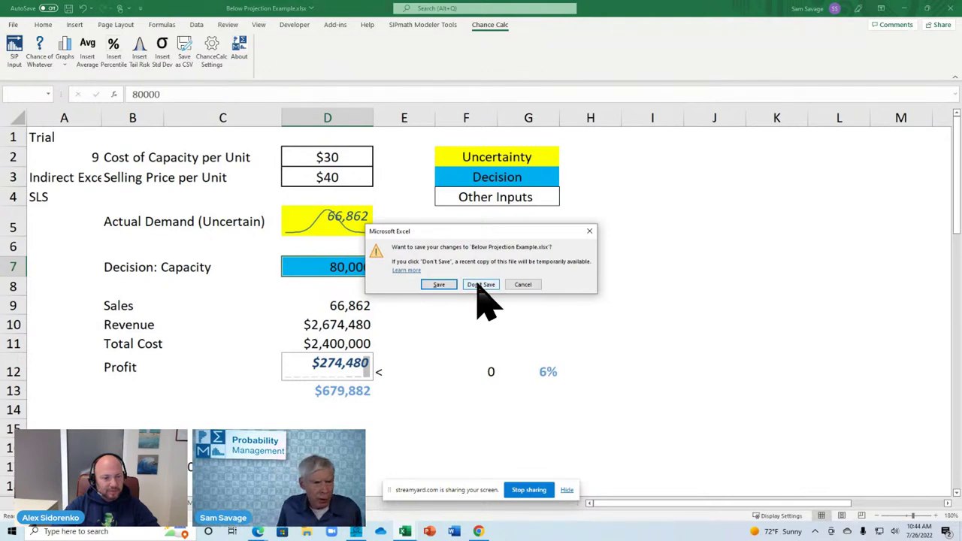
left_click(479, 285)
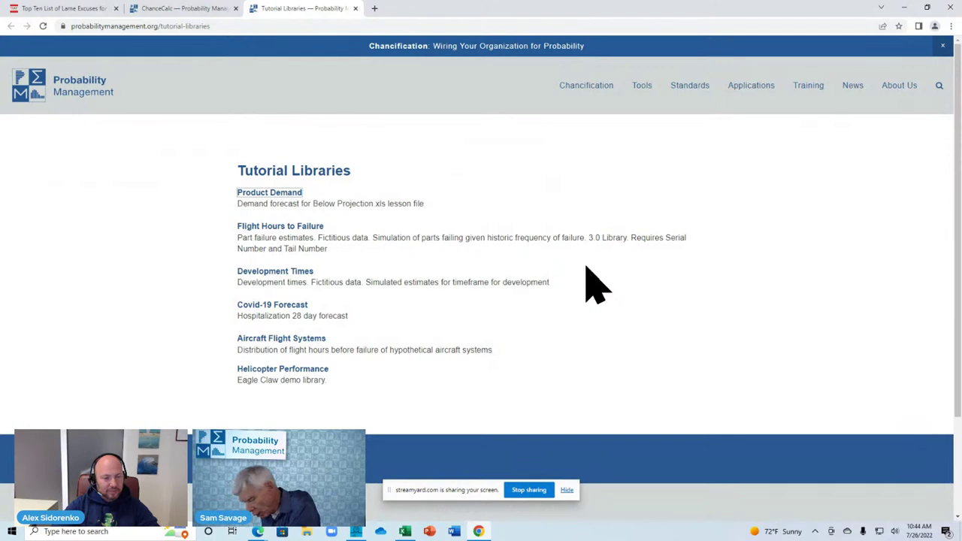
key("alt+Tab")
key("alt+Tab")
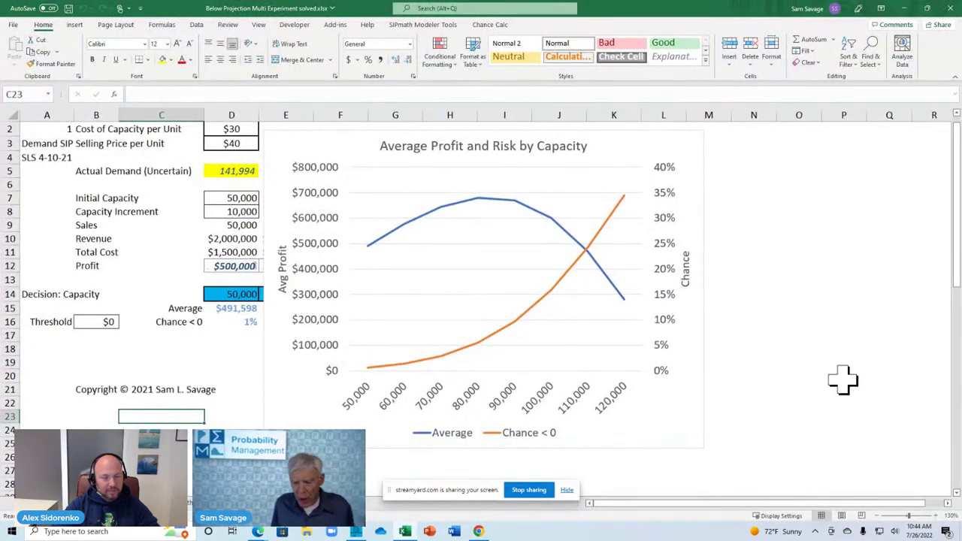
left_click(614, 132)
mouse_move(615, 133)
left_mouse_down()
mouse_move(656, 144)
mouse_move(860, 124)
mouse_move(880, 162)
mouse_move(888, 147)
mouse_move(745, 112)
mouse_move(583, 139)
mouse_move(564, 165)
mouse_move(625, 147)
mouse_move(616, 132)
left_mouse_up()
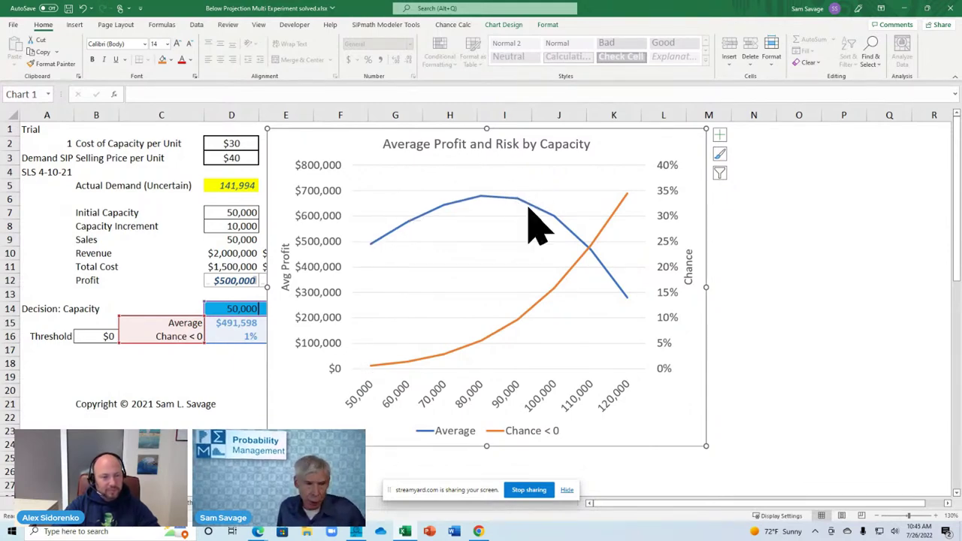
mouse_move(542, 226)
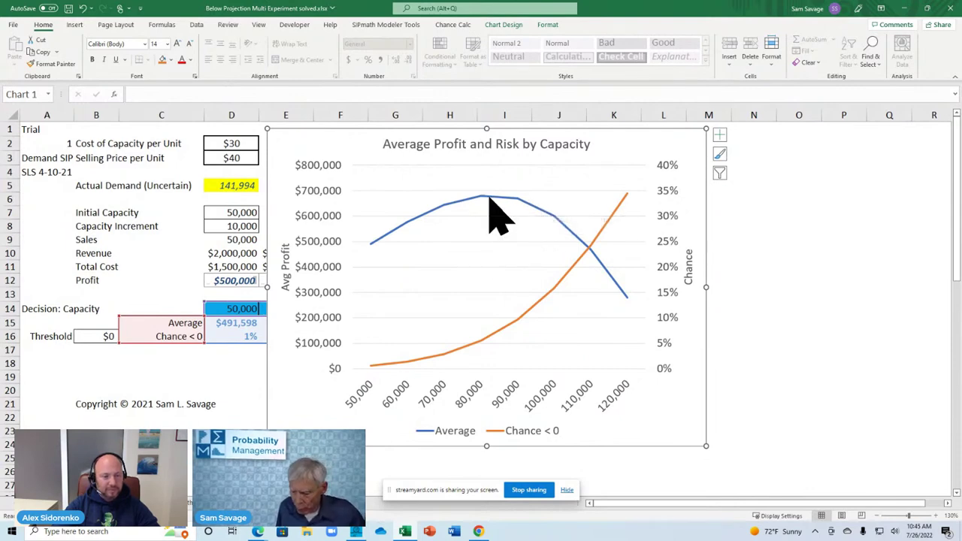
mouse_move(480, 198)
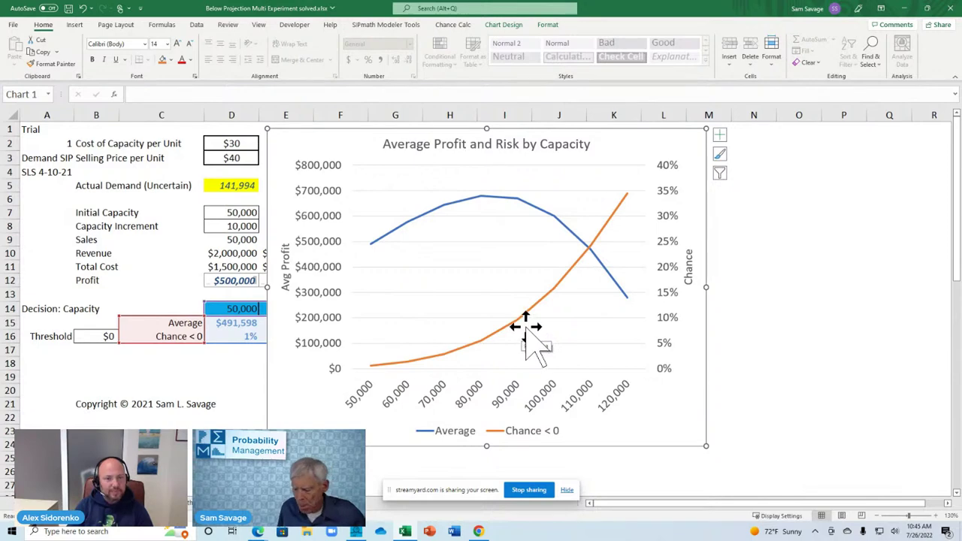
Deselect the chart and read the 80,000-capacity points on both the profit and risk curves
left_click(751, 266)
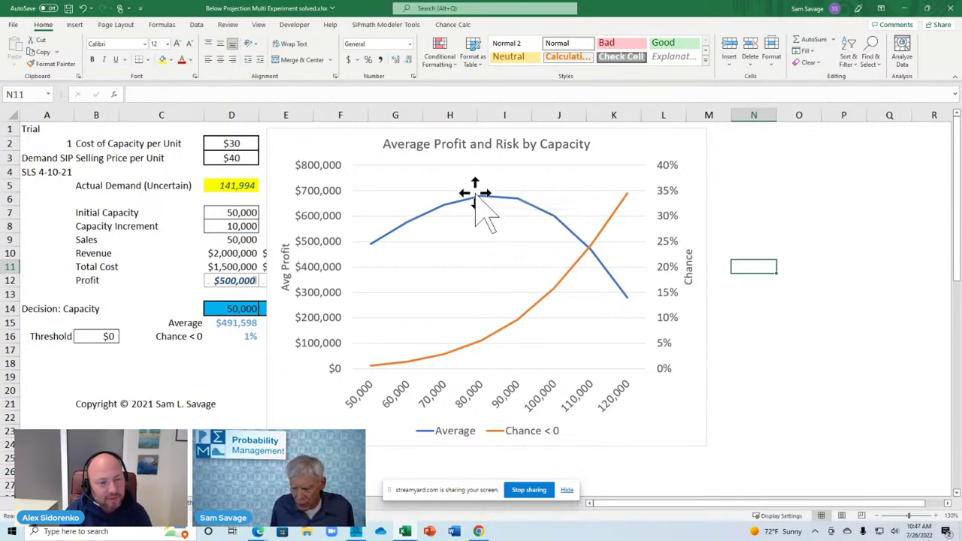
mouse_move(475, 201)
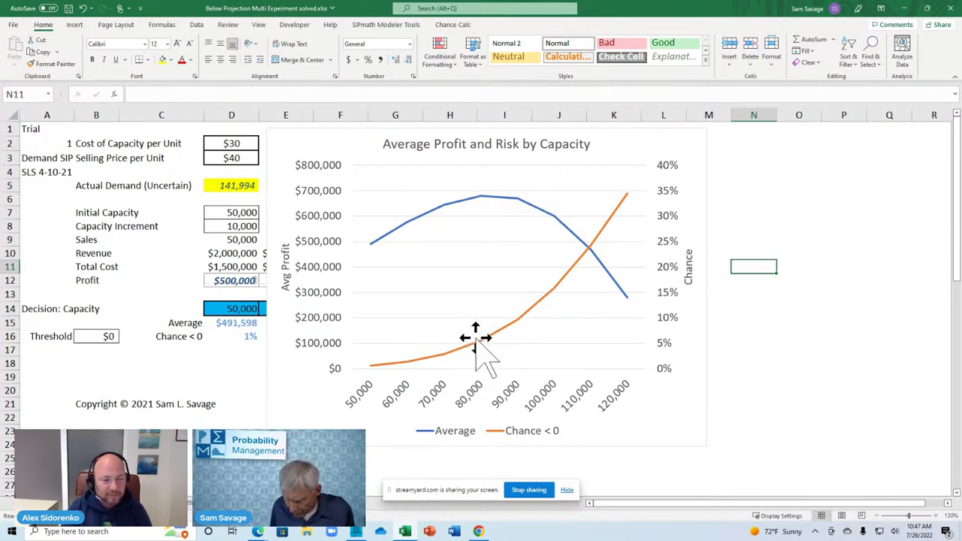
mouse_move(476, 347)
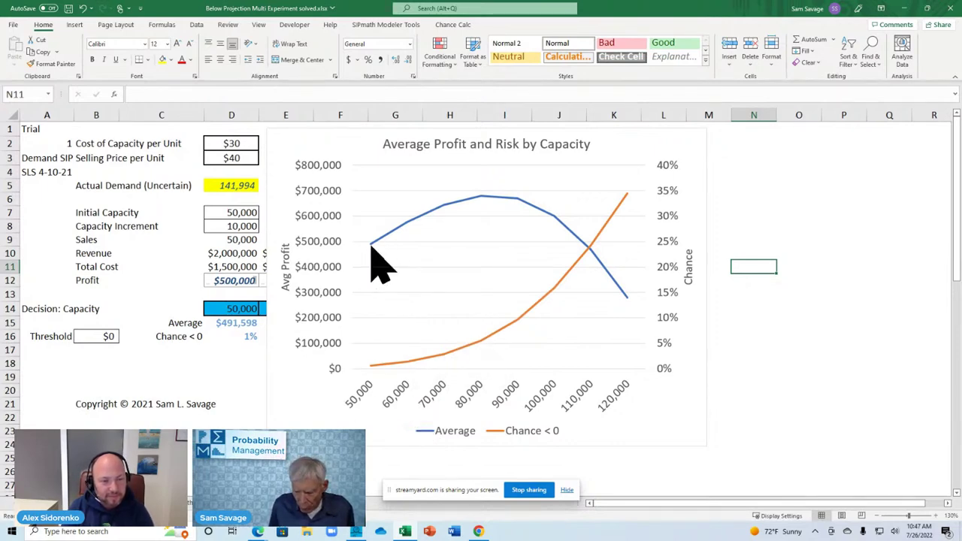
mouse_move(371, 246)
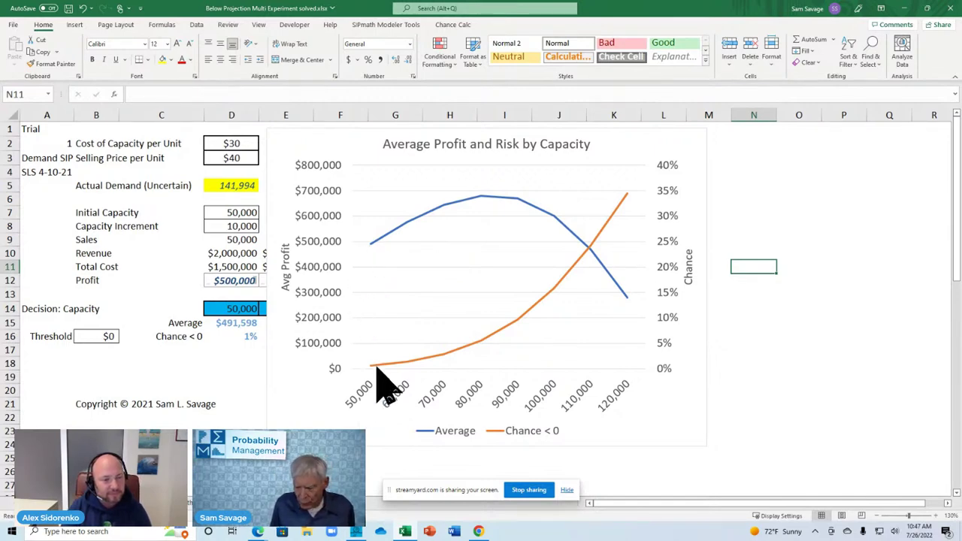
mouse_move(370, 366)
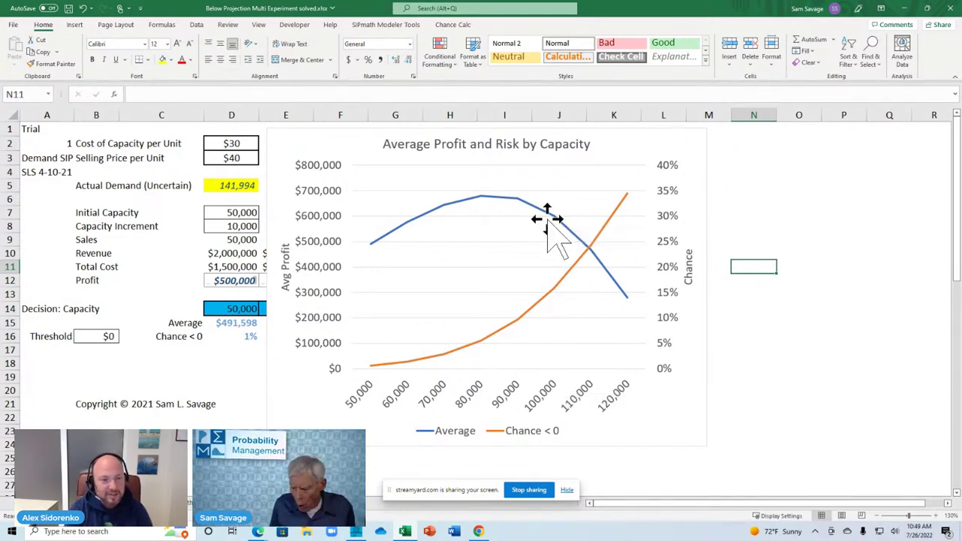
mouse_move(555, 220)
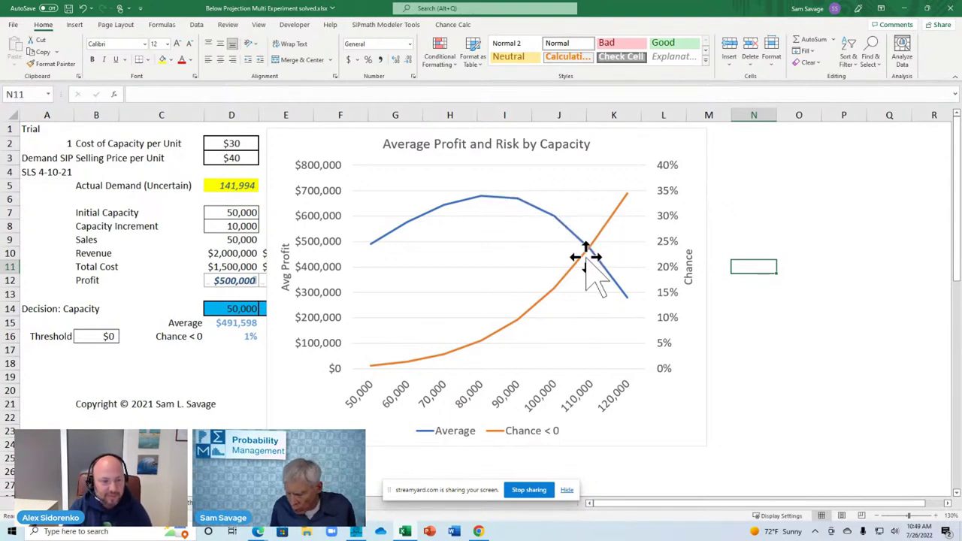
mouse_move(579, 248)
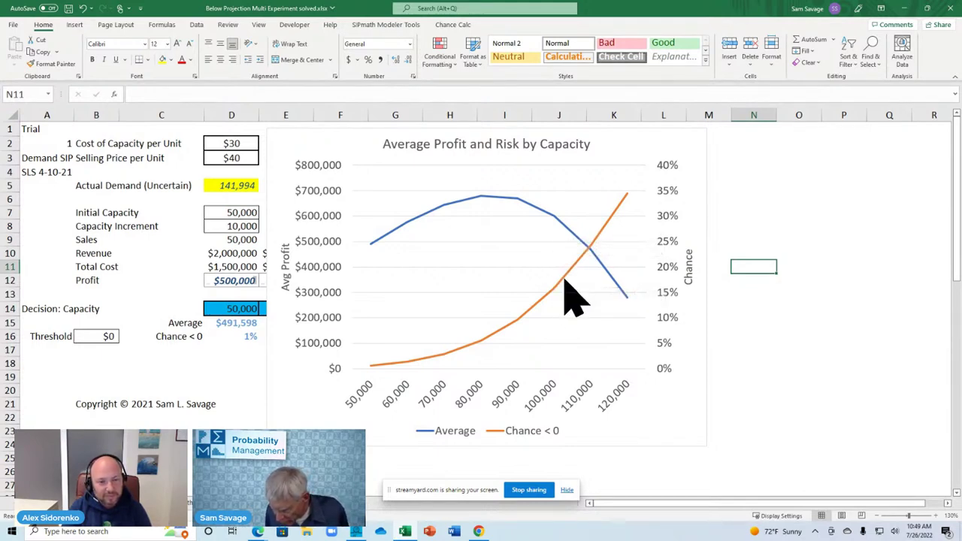
mouse_move(565, 282)
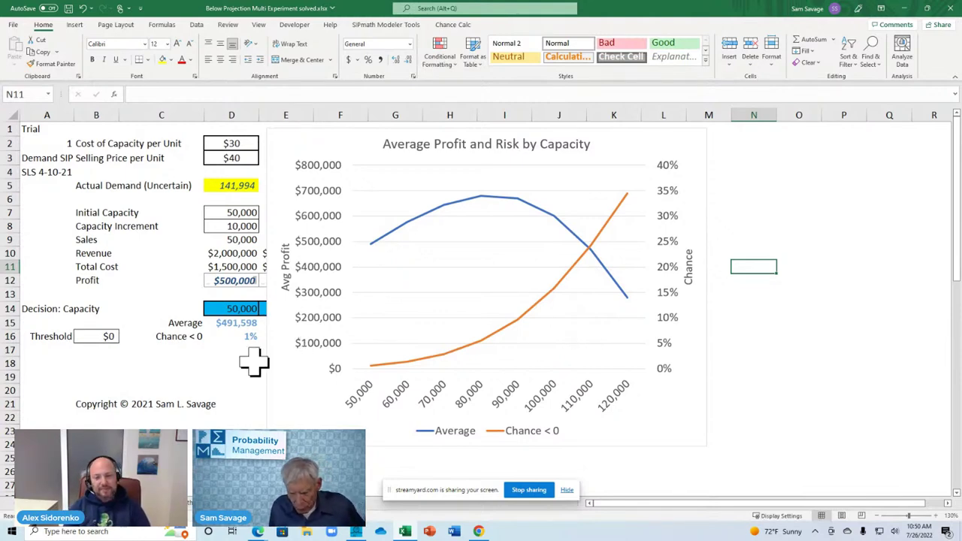
Select C16 to reveal its formula ="Chance < "&B16 in the formula bar
left_click(158, 365)
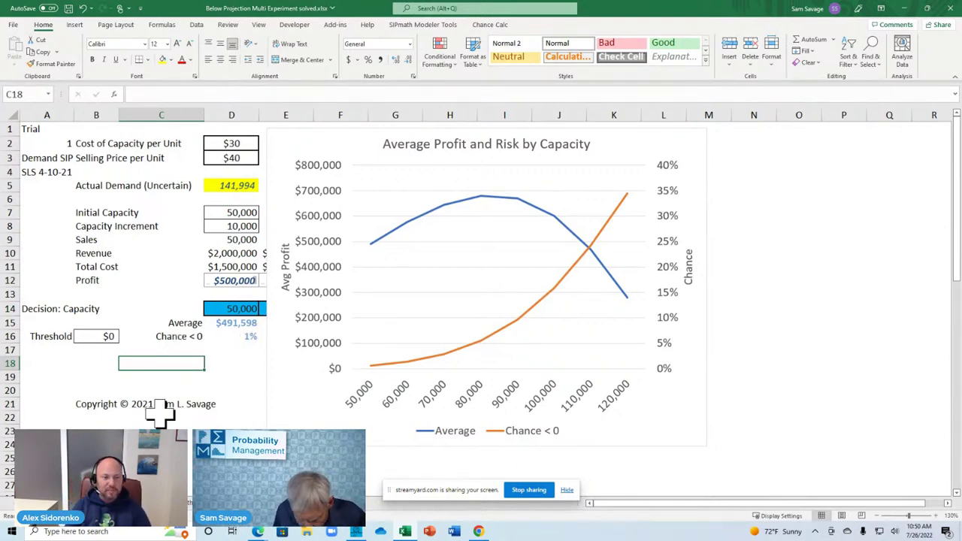
left_click(200, 336)
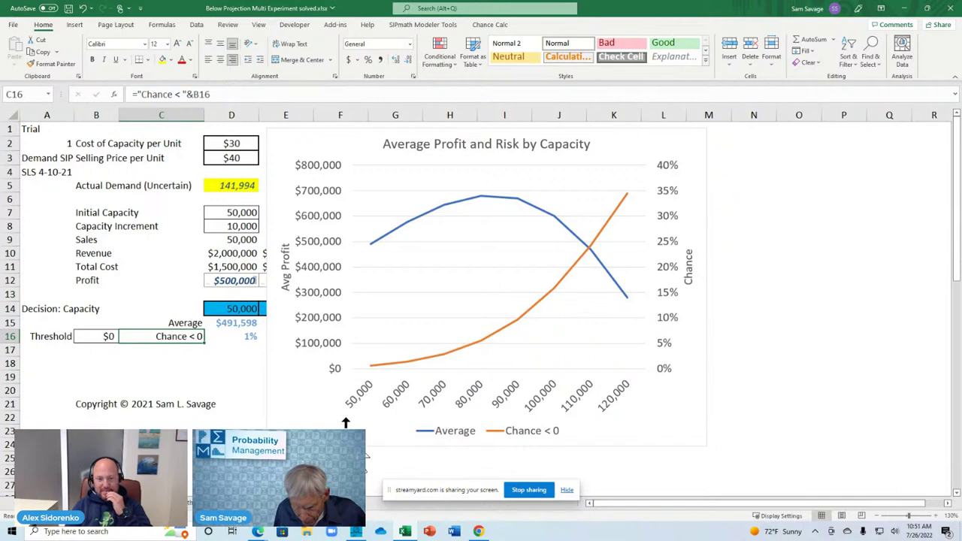
Change the threshold in B16 to 900000, redrawing the chart's Chance < 900000 series
left_click(88, 336)
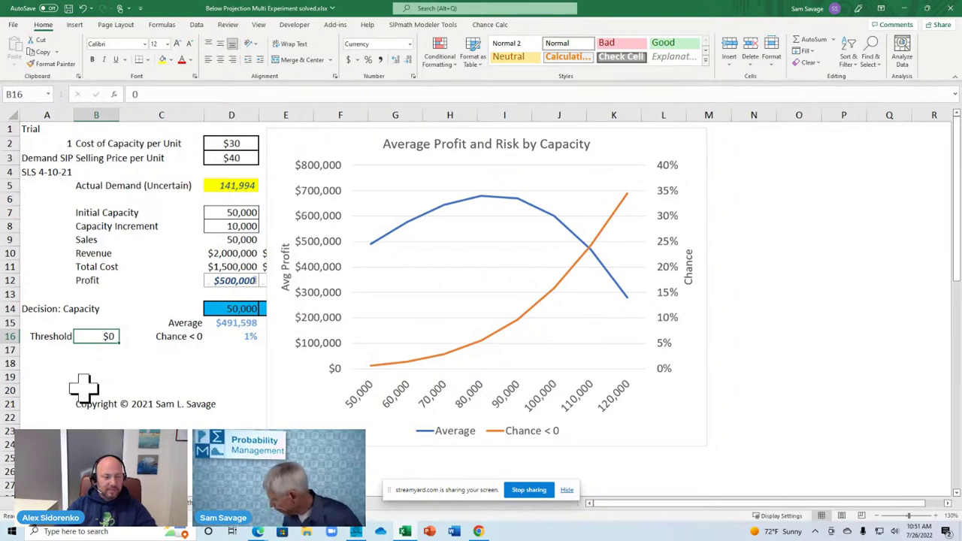
type("900000")
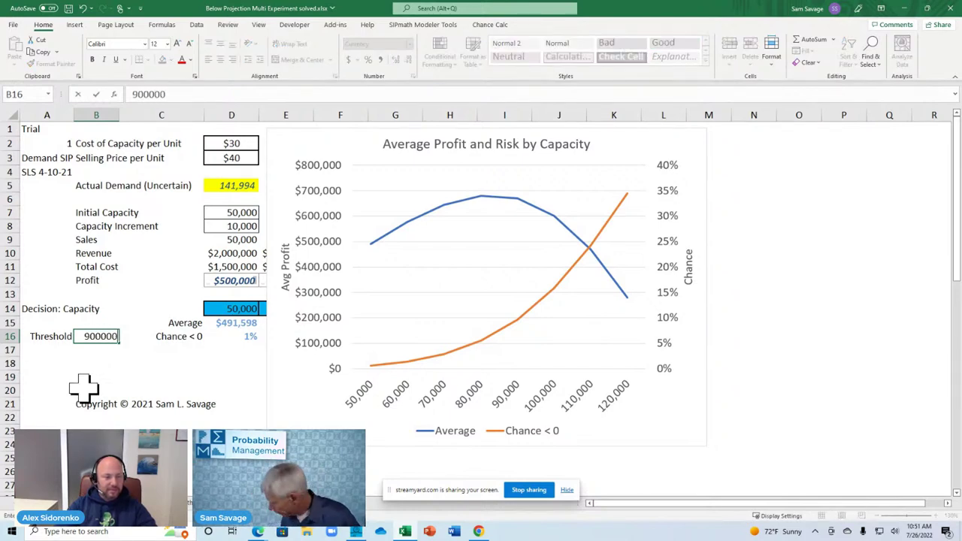
key("ctrl+Return")
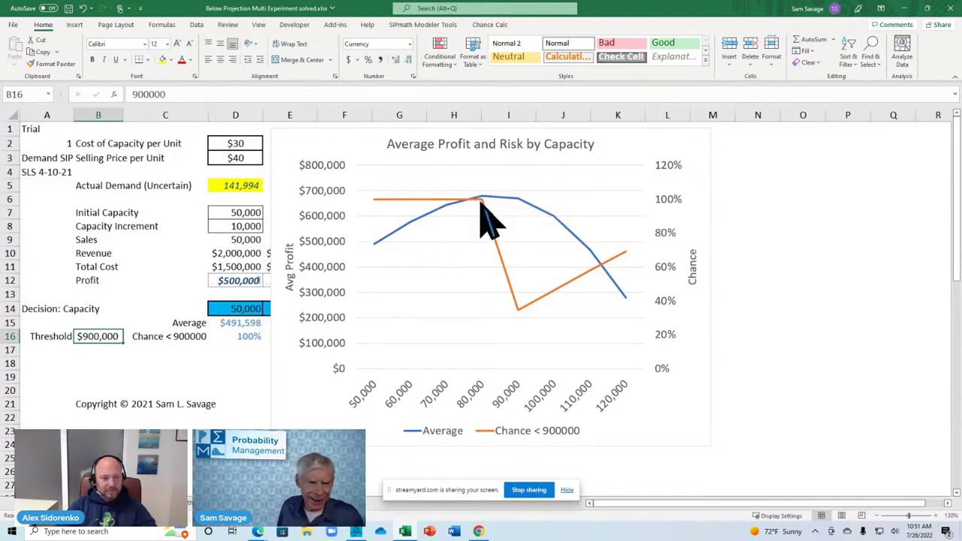
mouse_move(488, 218)
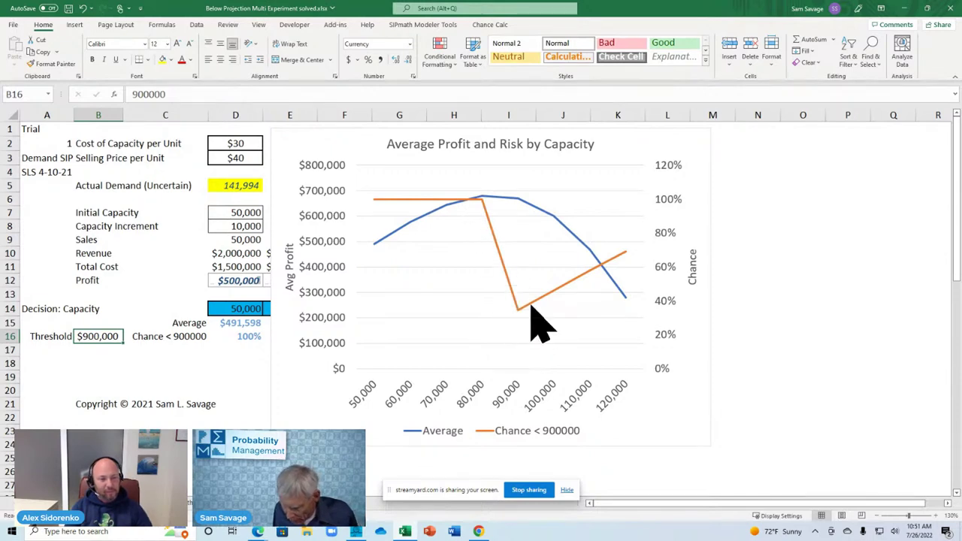
mouse_move(519, 311)
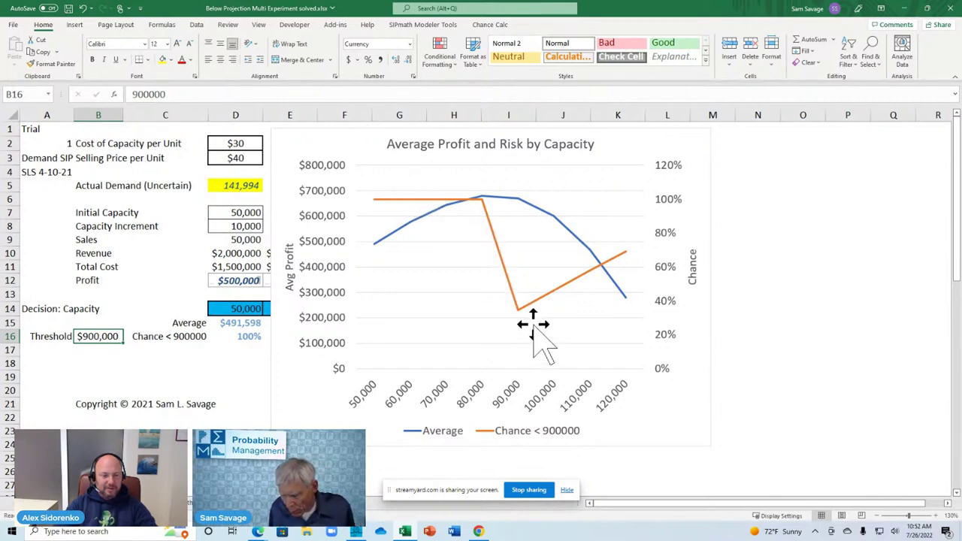
mouse_move(521, 314)
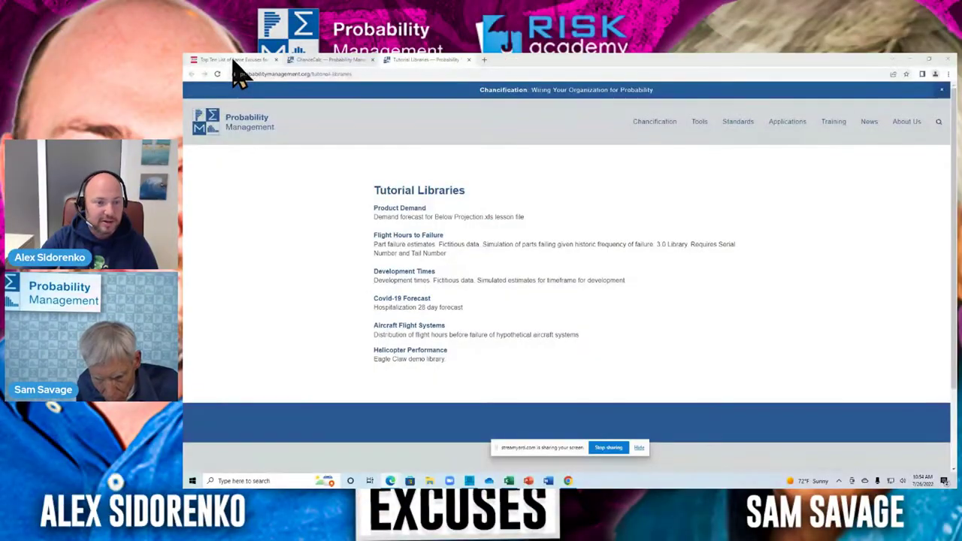
Switch to the Top Ten List of Lame Excuses browser tab
left_click(235, 60)
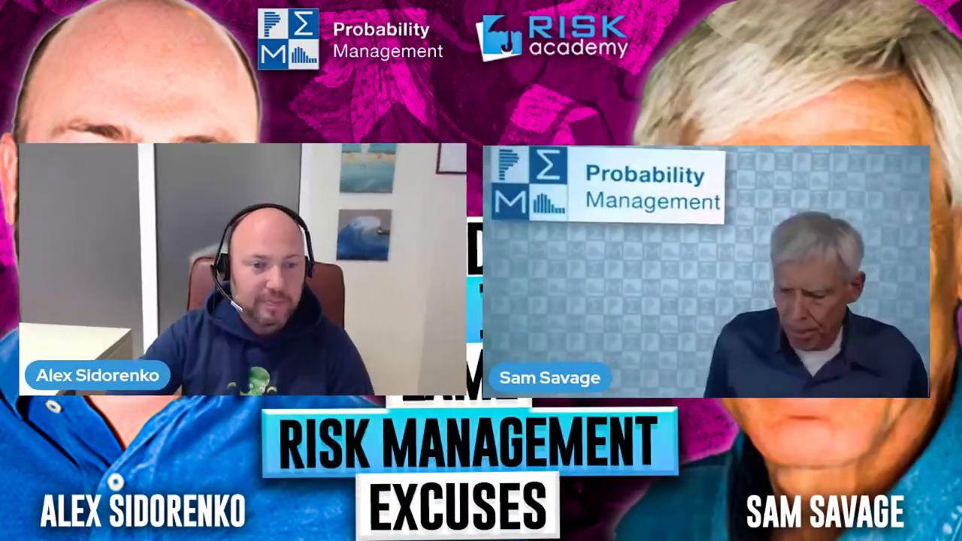